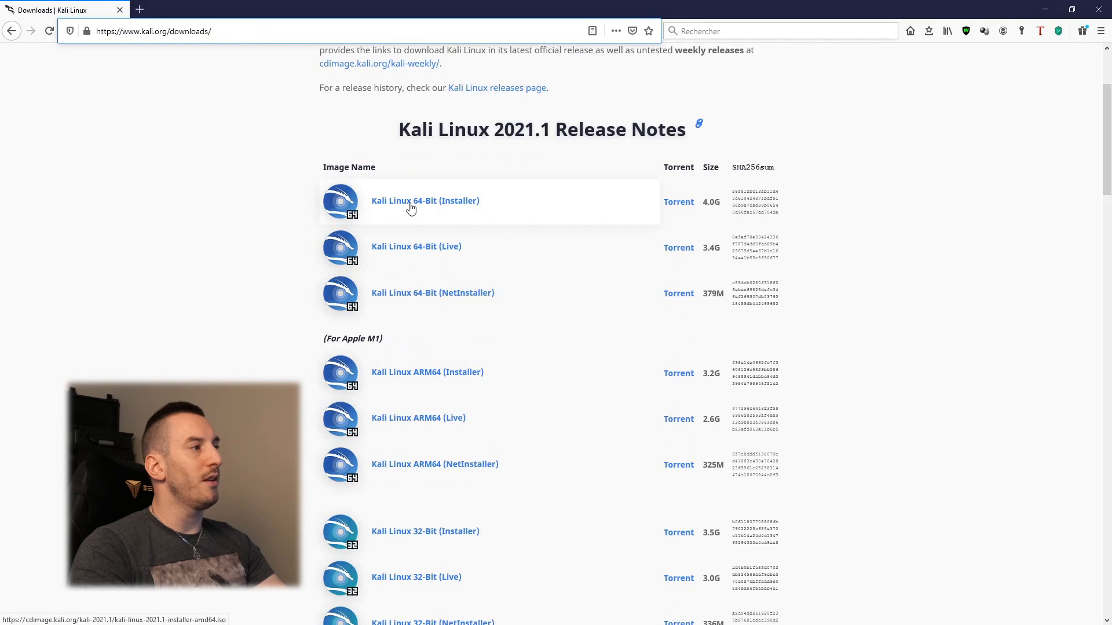
Step: Download the Kali Linux 64-Bit installer, kali-linux-2021.1-installer-amd64.iso, choosing to save the file
left_click(448, 206)
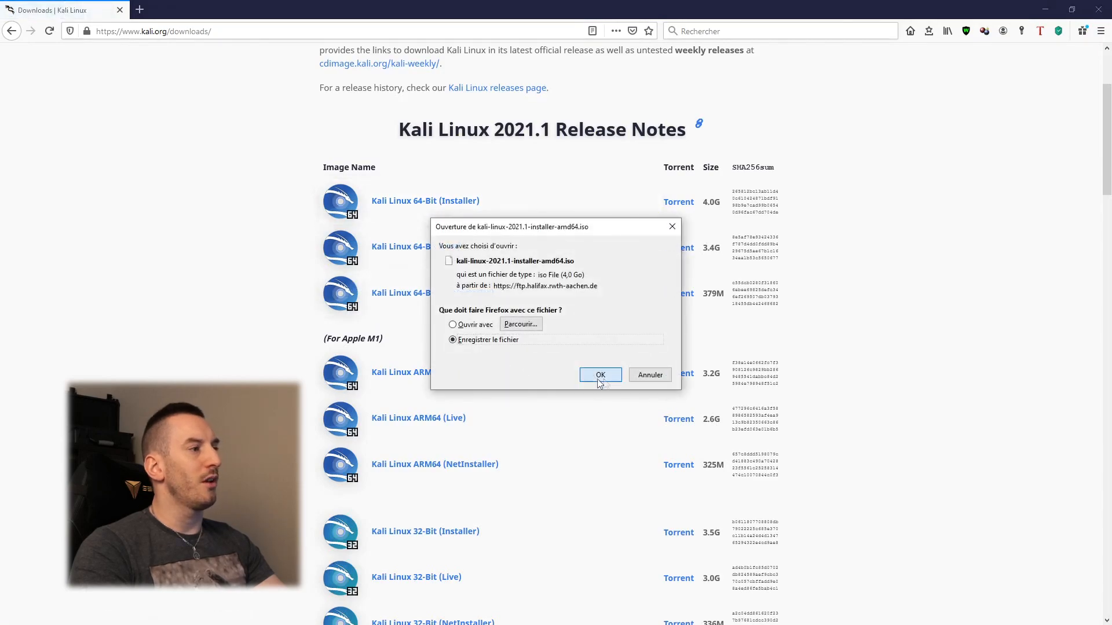
left_click(600, 374)
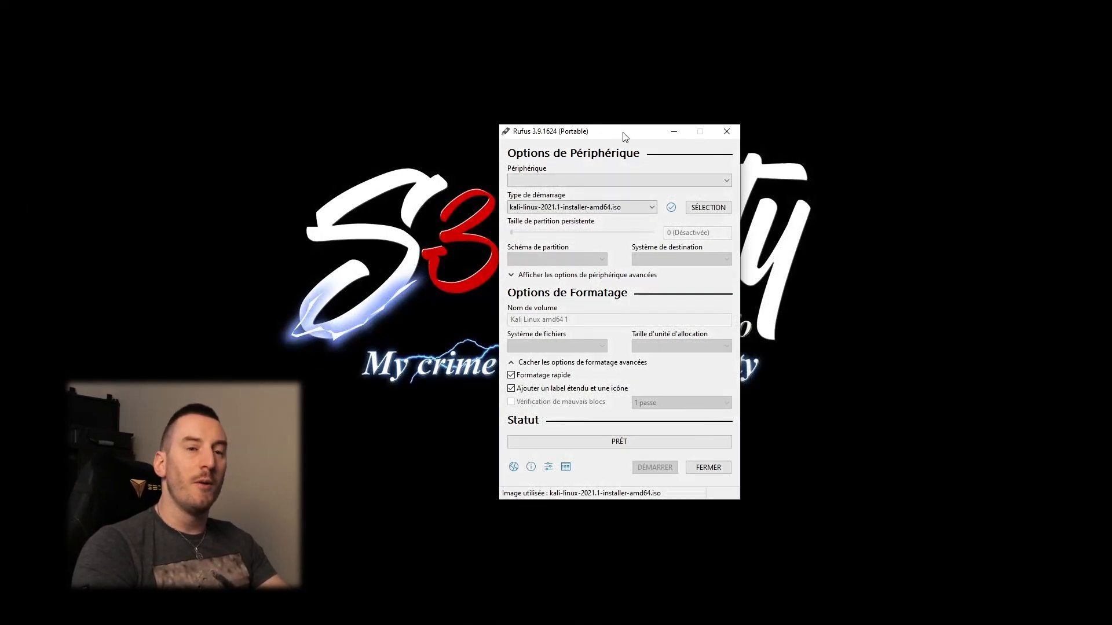
Step: Shift the Rufus window left to confirm the Kali 2021.1 installer ISO is the boot selection
left_click_drag(625, 137, 593, 132)
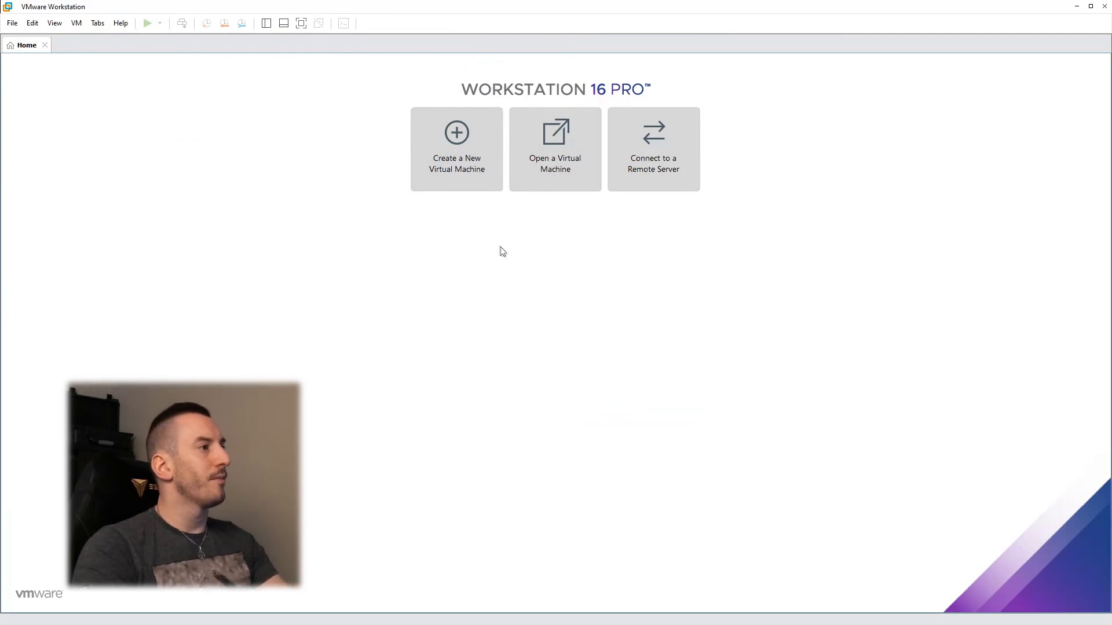
Step: Start a custom Workstation 16.x virtual machine from the Kali installer ISO with Linux as guest OS
left_click(463, 165)
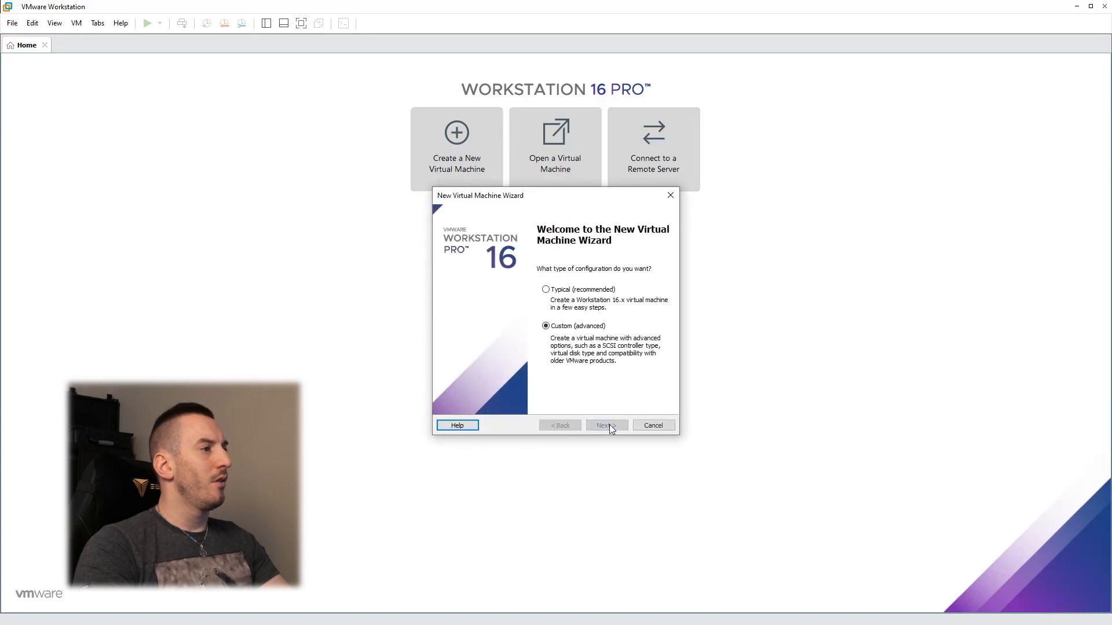
left_click(606, 425)
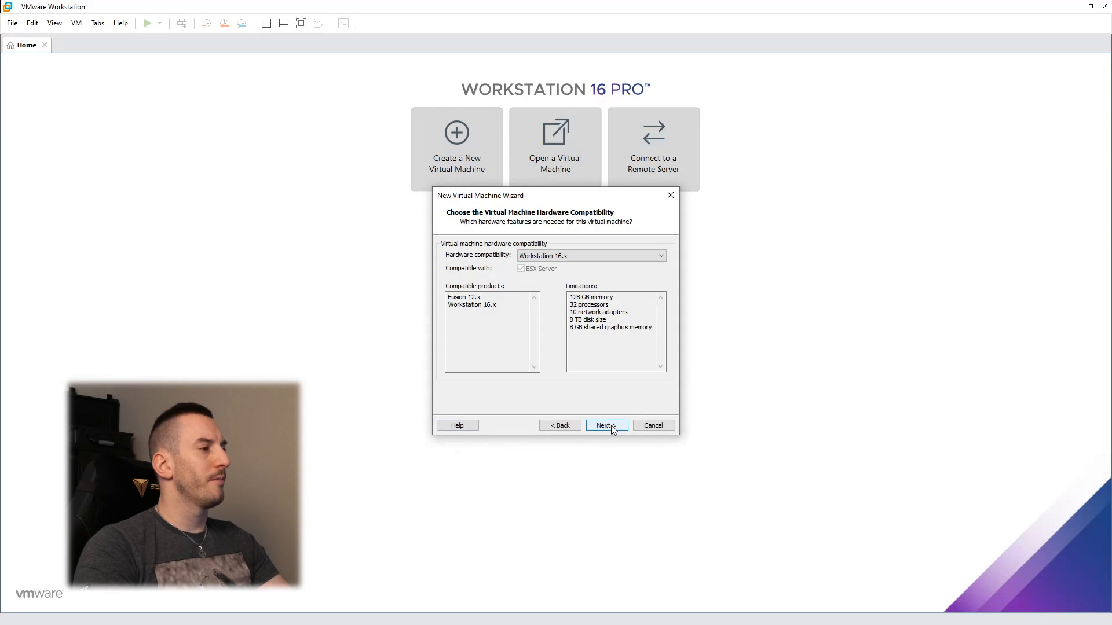
left_click(609, 426)
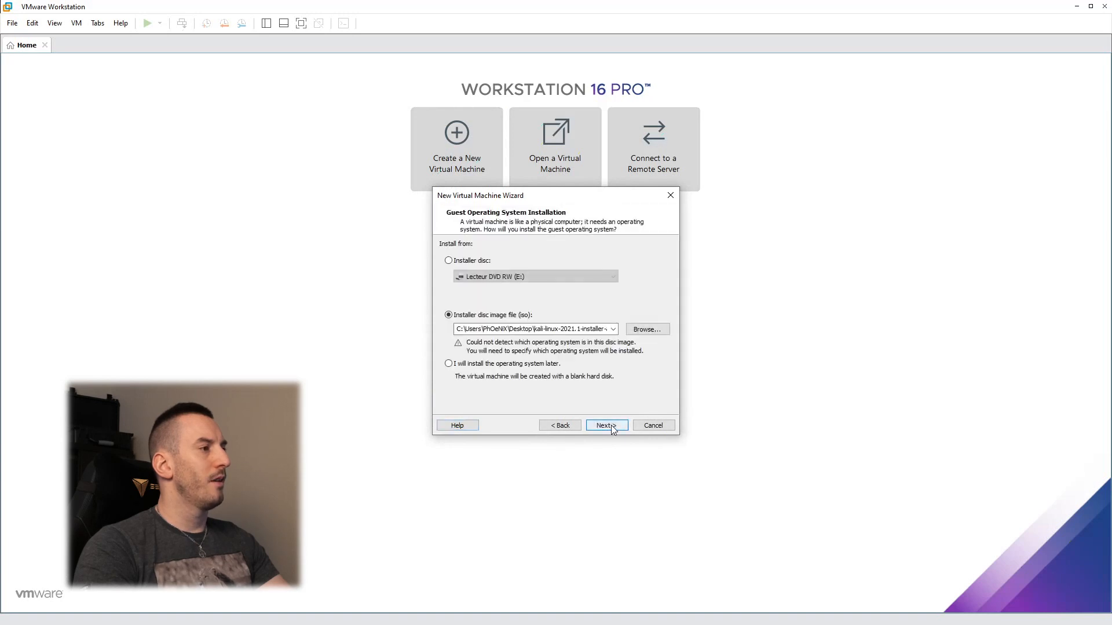
double_click(519, 329)
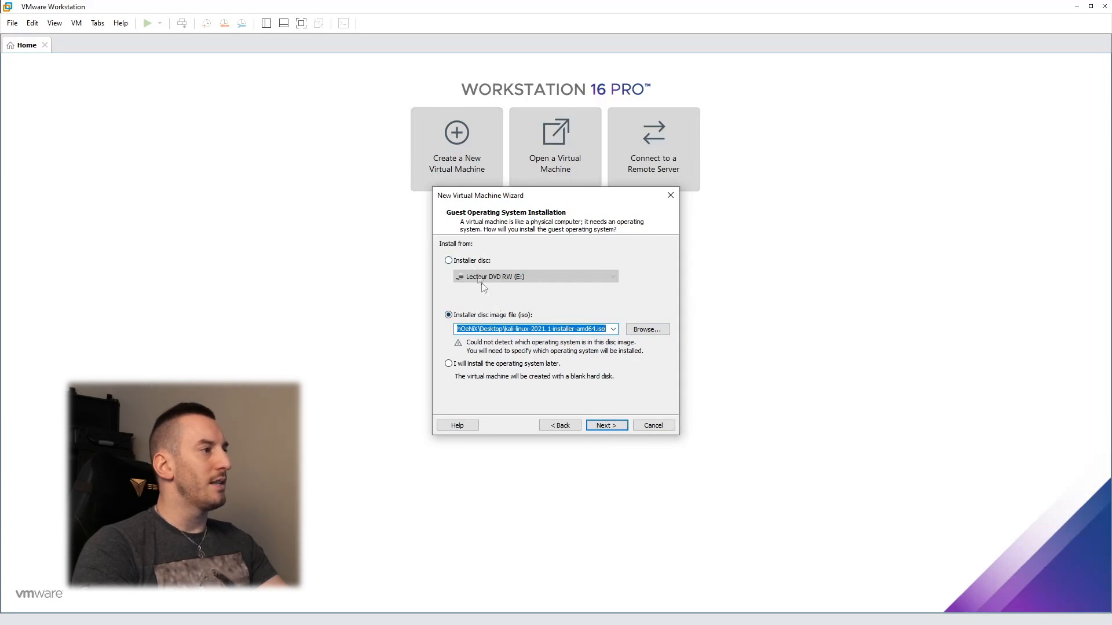
left_click(604, 425)
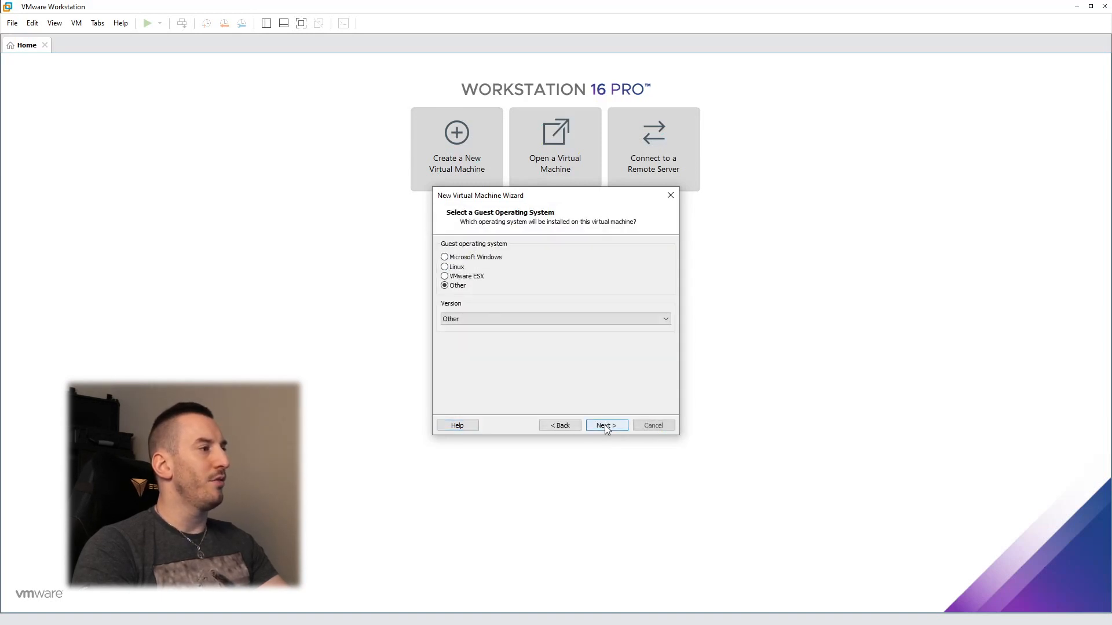
left_click(451, 268)
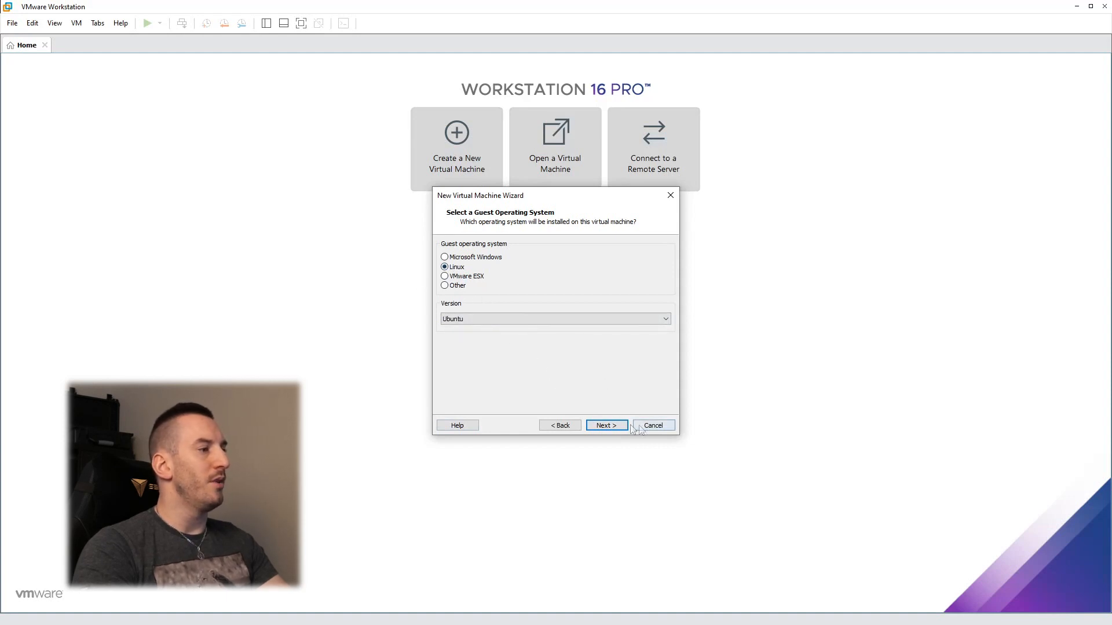
left_click(606, 425)
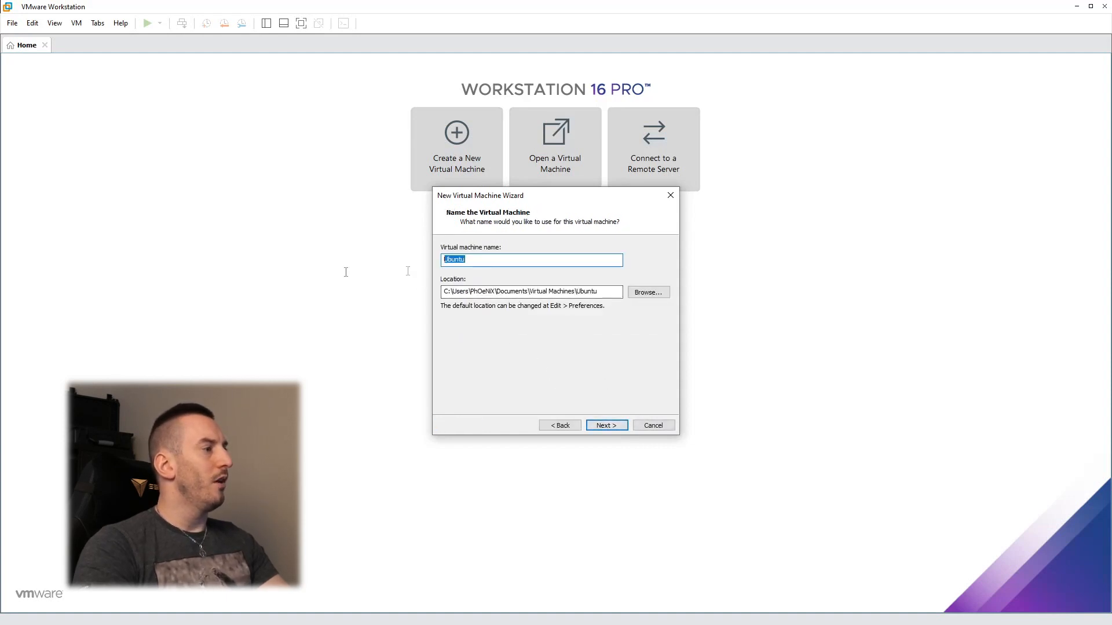
Step: Name the new virtual machine 'Kali Linux'
key("BackSpace")
type("Kali Linux")
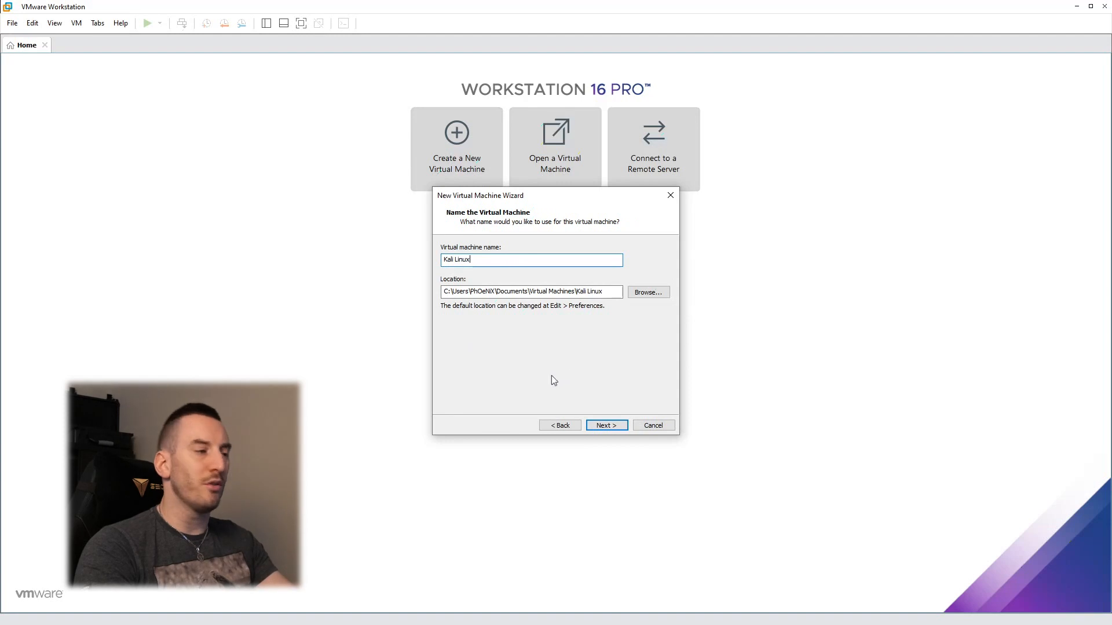
left_click(608, 426)
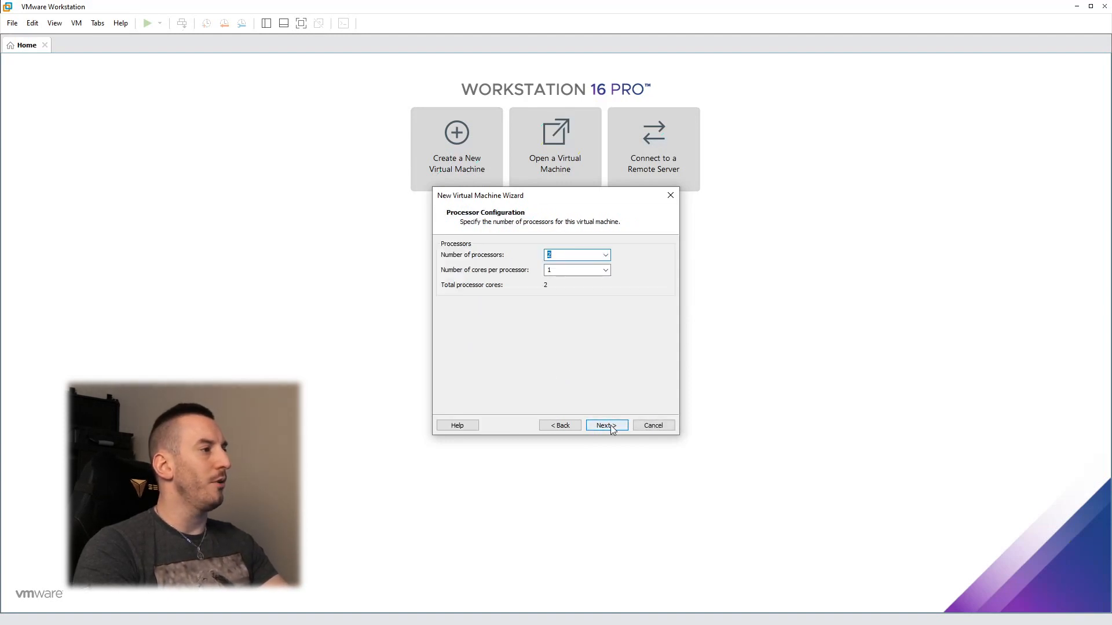
Step: Keep 2 processors, 2048 MB memory, NAT, LSI Logic controller and a new SCSI disk
left_click(606, 425)
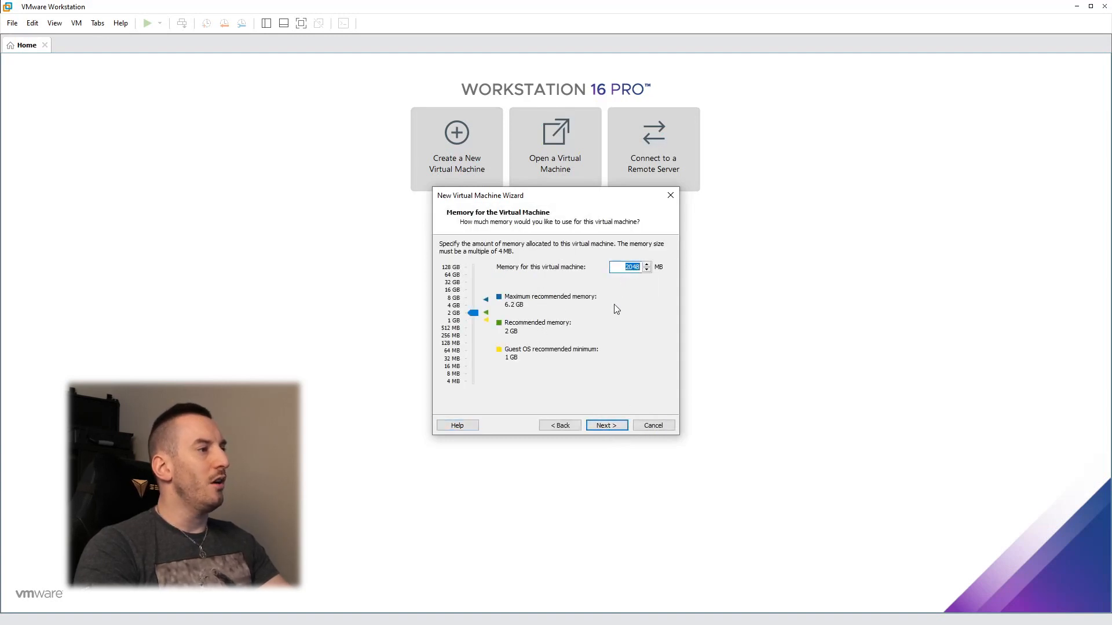
left_click(607, 425)
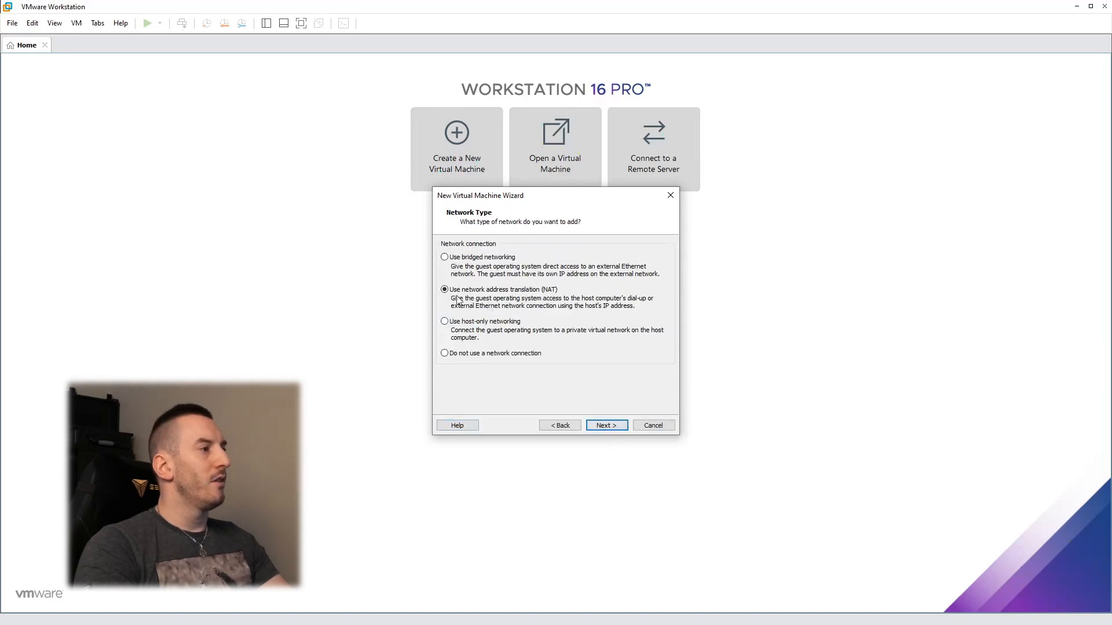
left_click(613, 424)
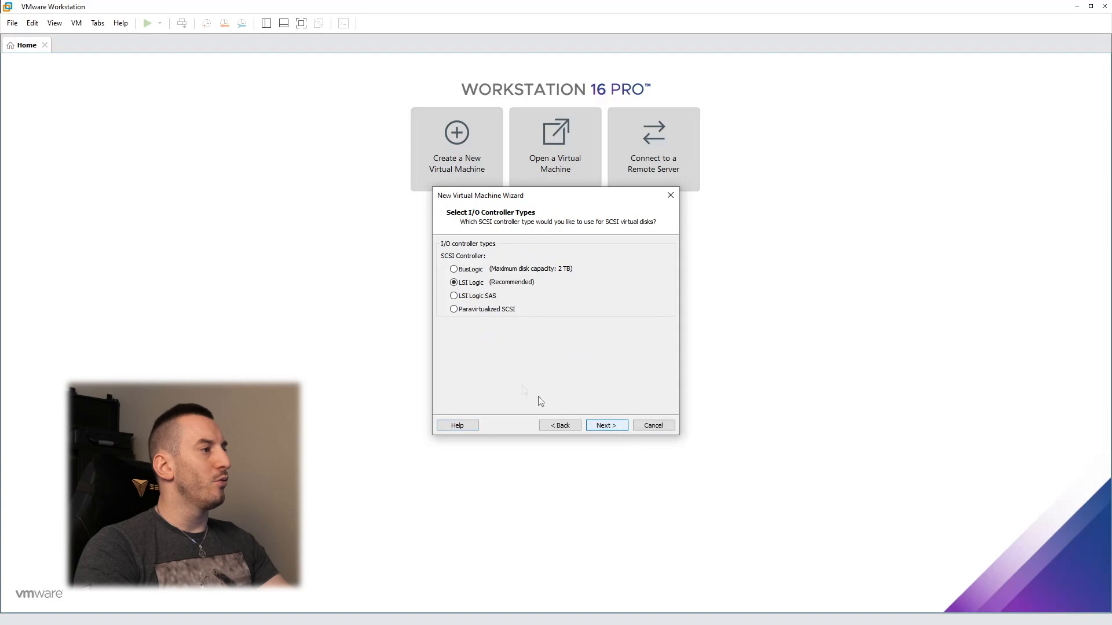
left_click(612, 429)
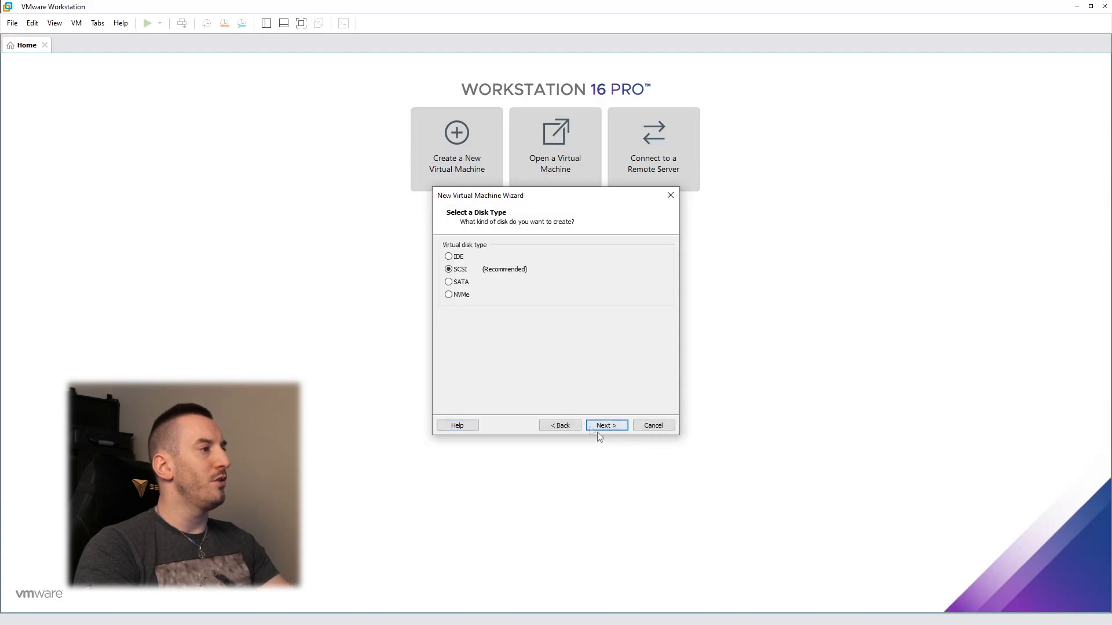
left_click(611, 428)
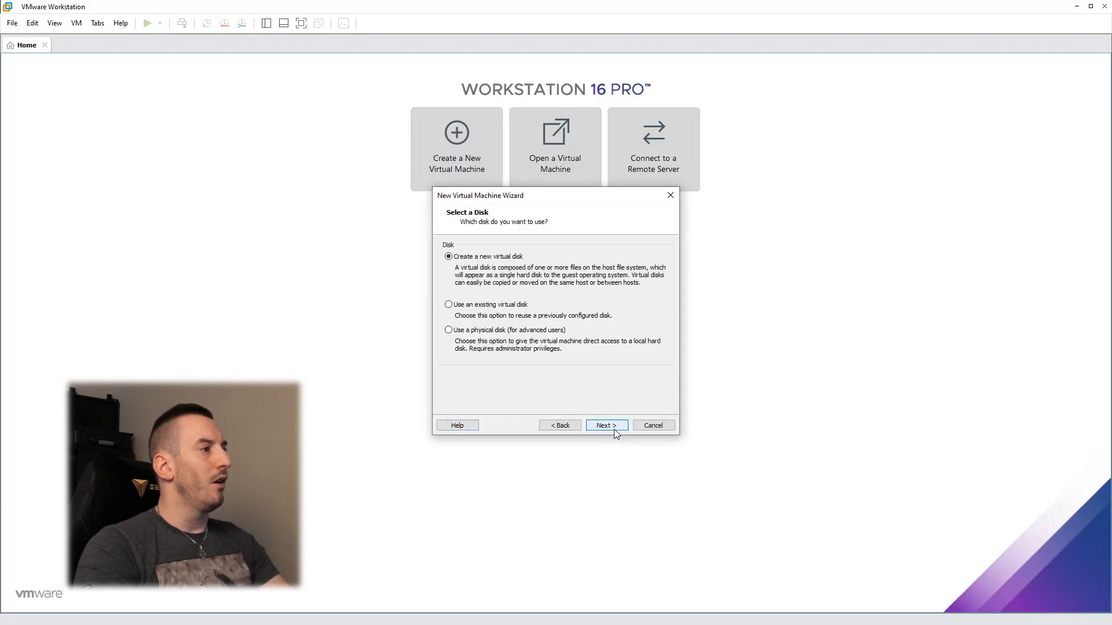
left_click(613, 427)
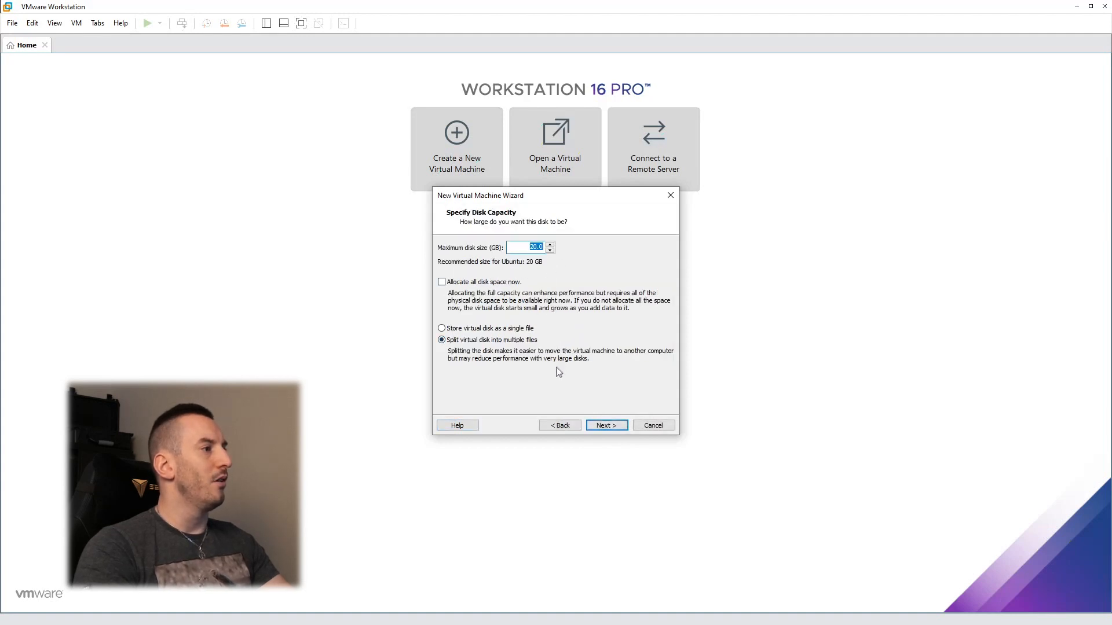
Step: Finish the machine with a 20 GB split disk 'Kali Linux.vmdk' and power it on
left_click(607, 425)
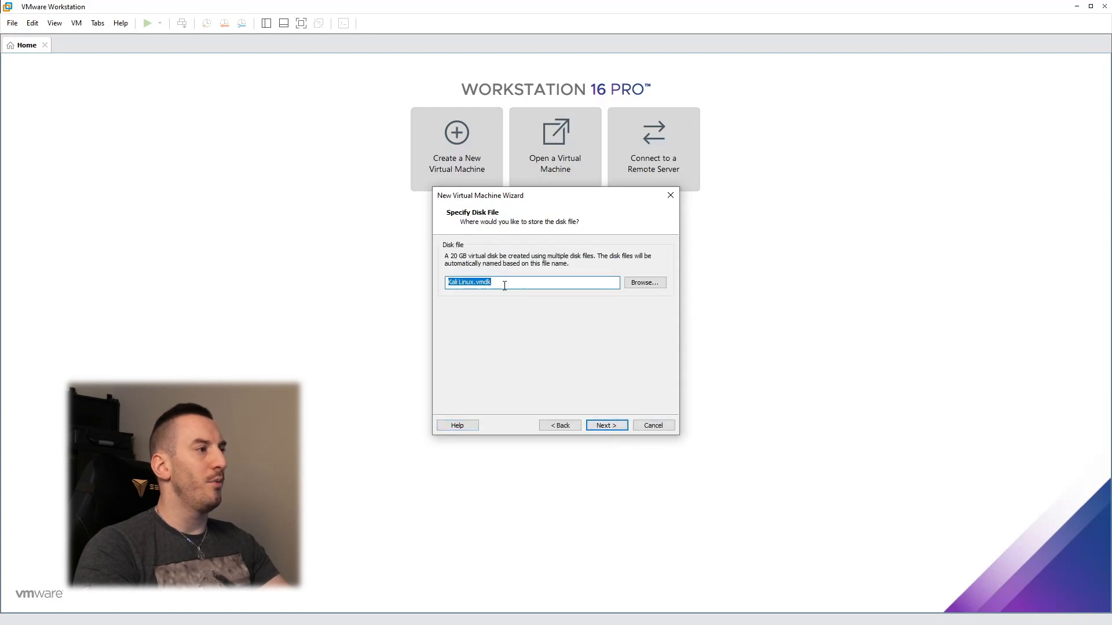
left_click(595, 427)
left_click(608, 425)
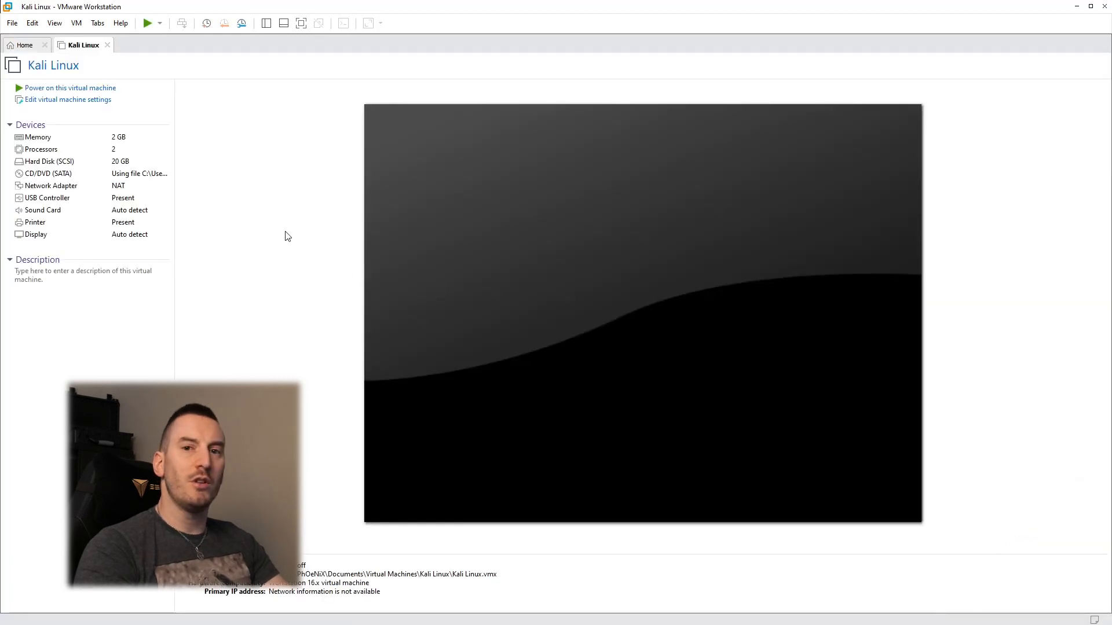
left_click(51, 90)
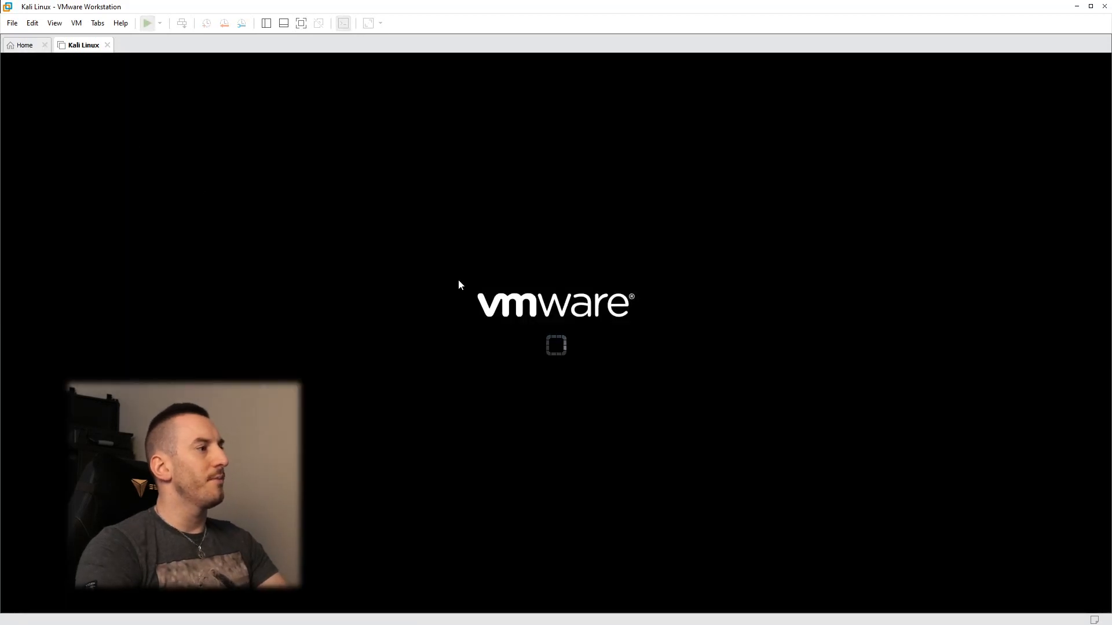
Step: Launch Graphical install from the Kali boot menu and dismiss the installation hint bar
left_click(427, 269)
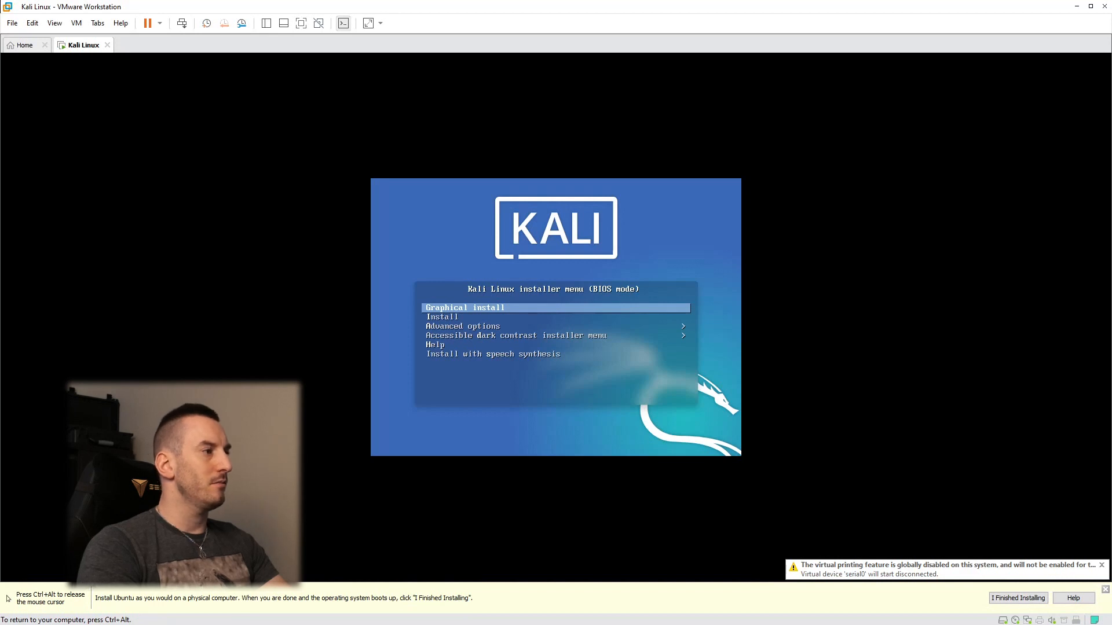
key("Down")
key("Up")
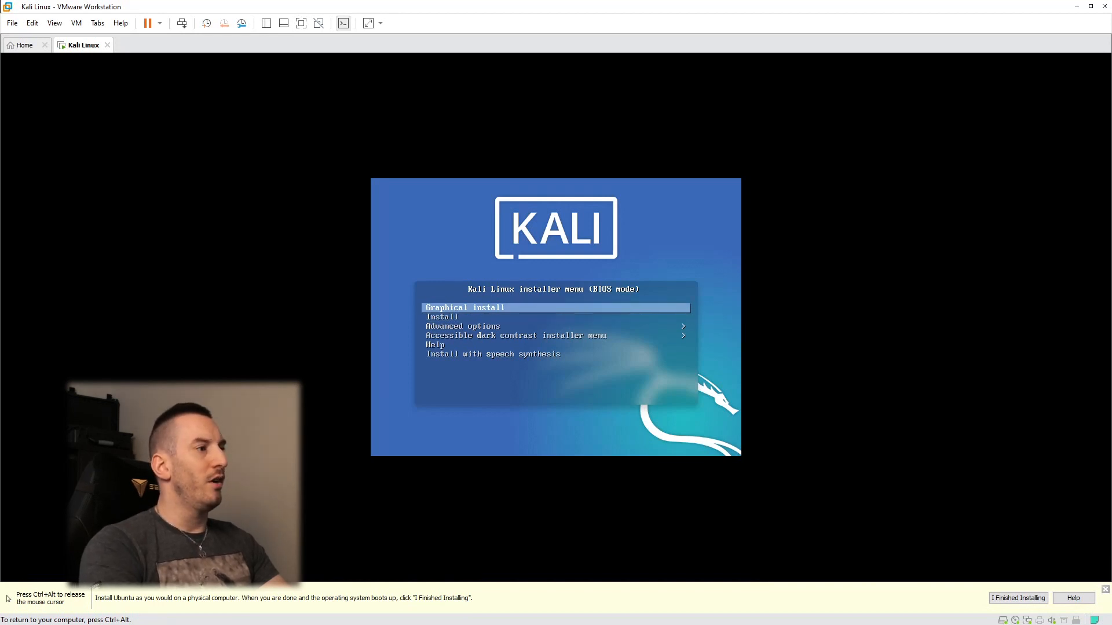
key("Return")
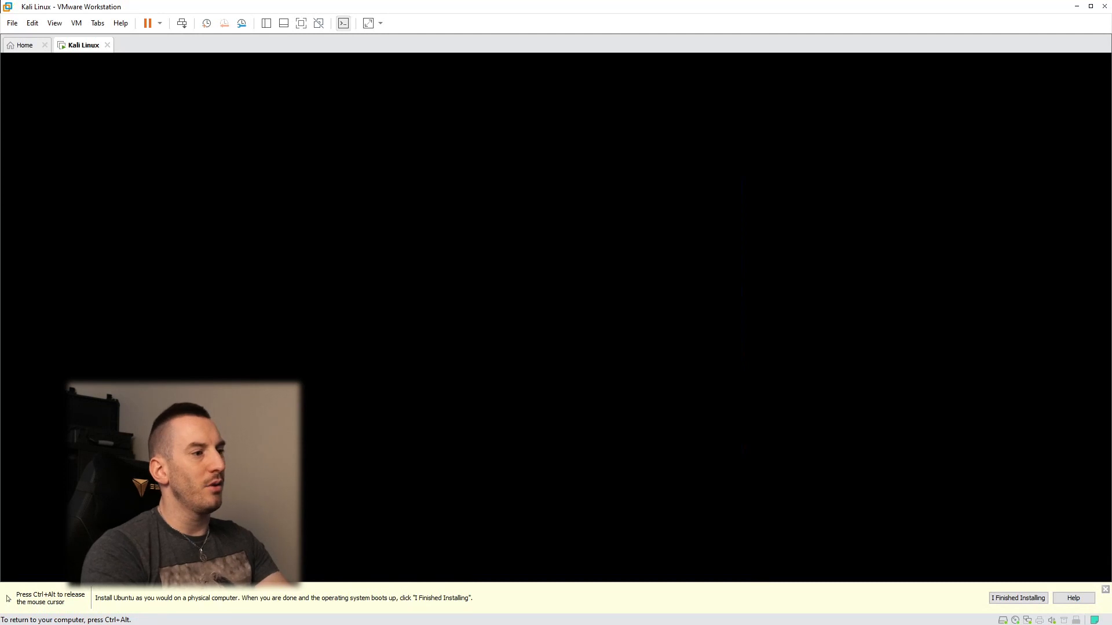
key("ctrl+alt")
left_click(1105, 590)
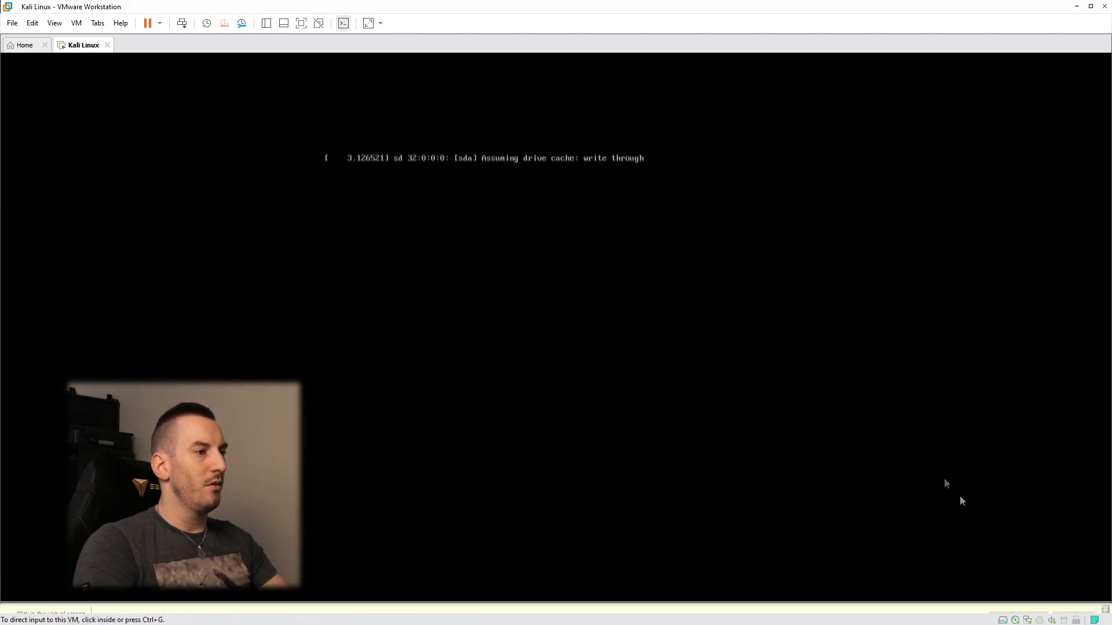
left_click(902, 444)
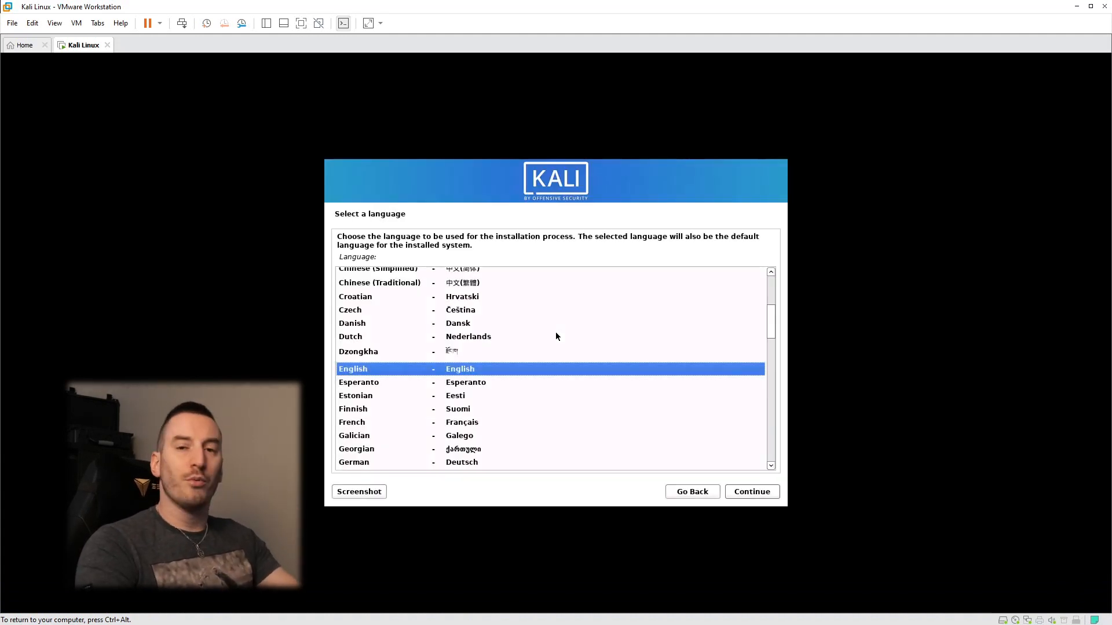
Step: Set the installer language to French, location France and the Français keyboard layout
key("Down")
key("Down")
key("Down")
key("Down")
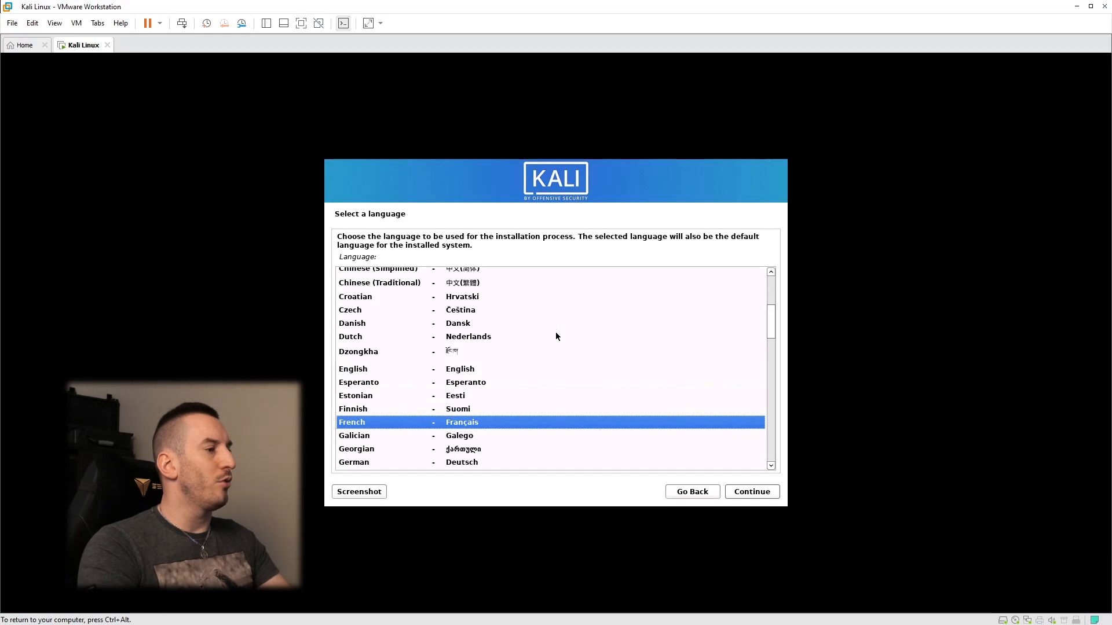
left_click(765, 491)
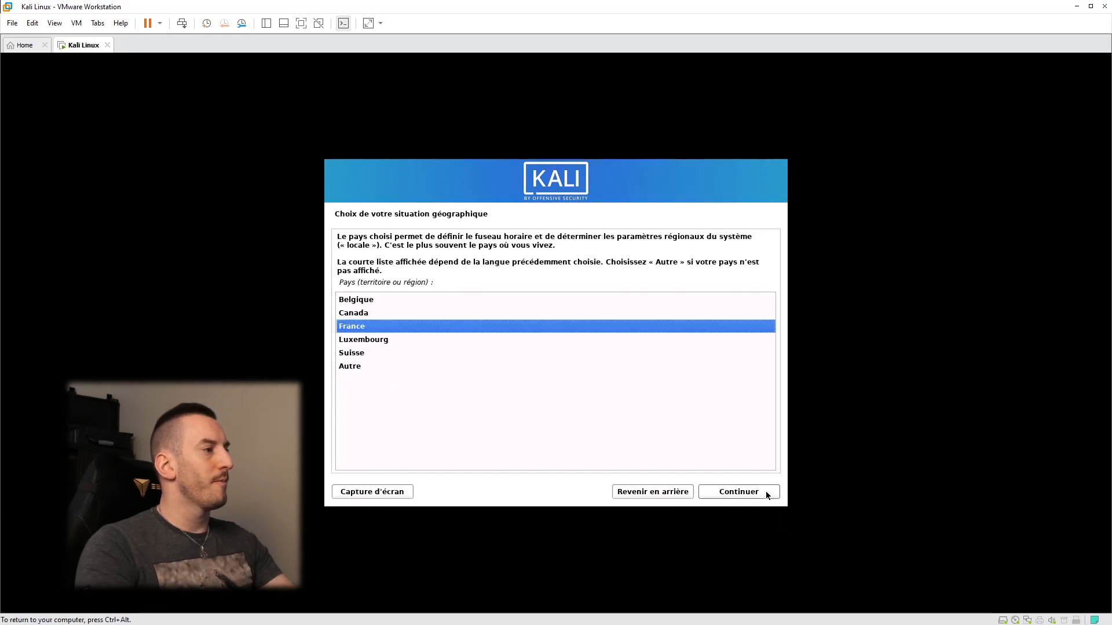
left_click(722, 494)
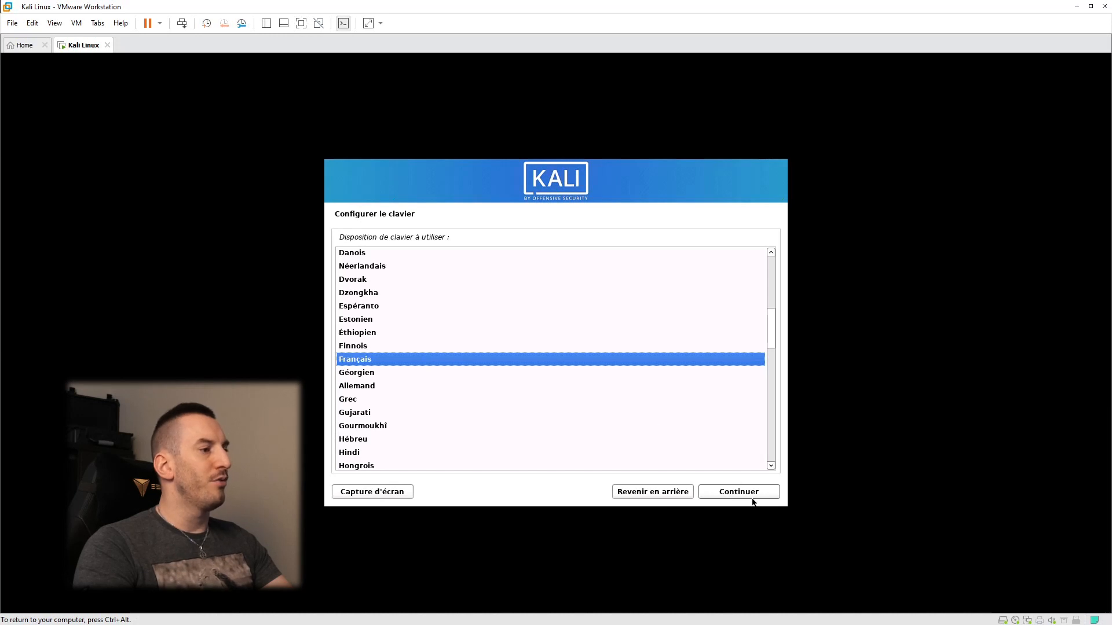
left_click(753, 493)
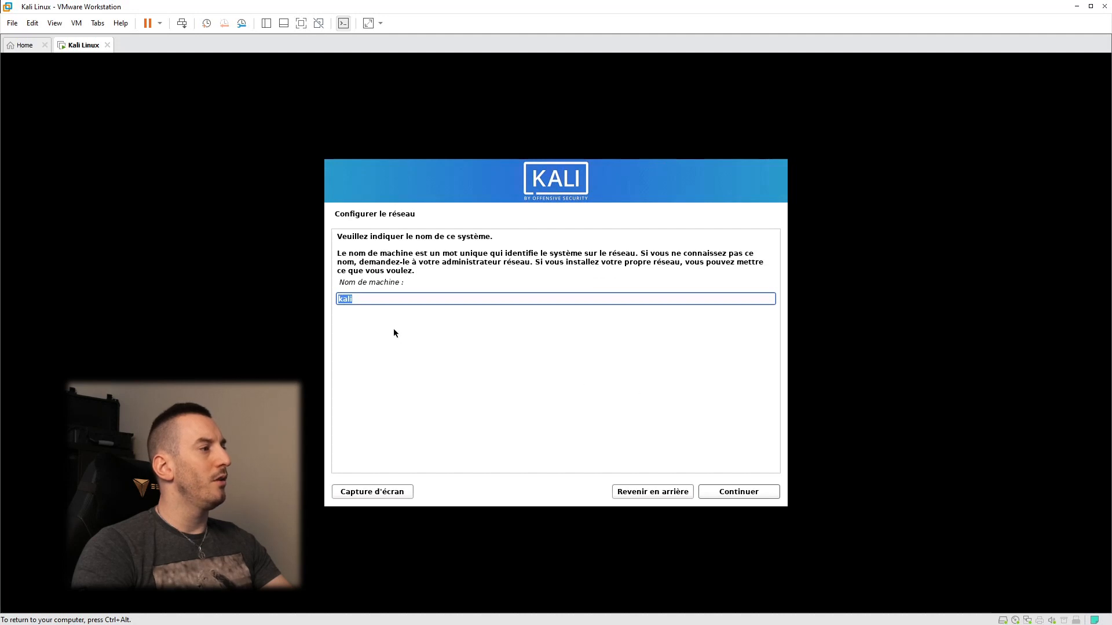
Step: Keep hostname kali, leave the domain empty, and enter the new user's full name
left_click(730, 495)
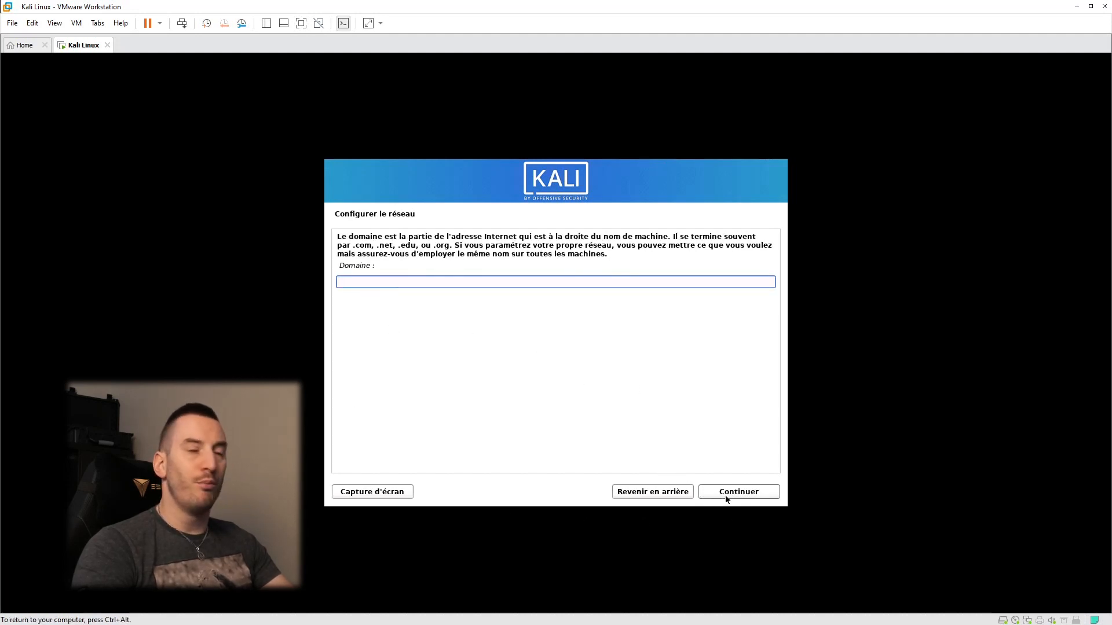
left_click(726, 497)
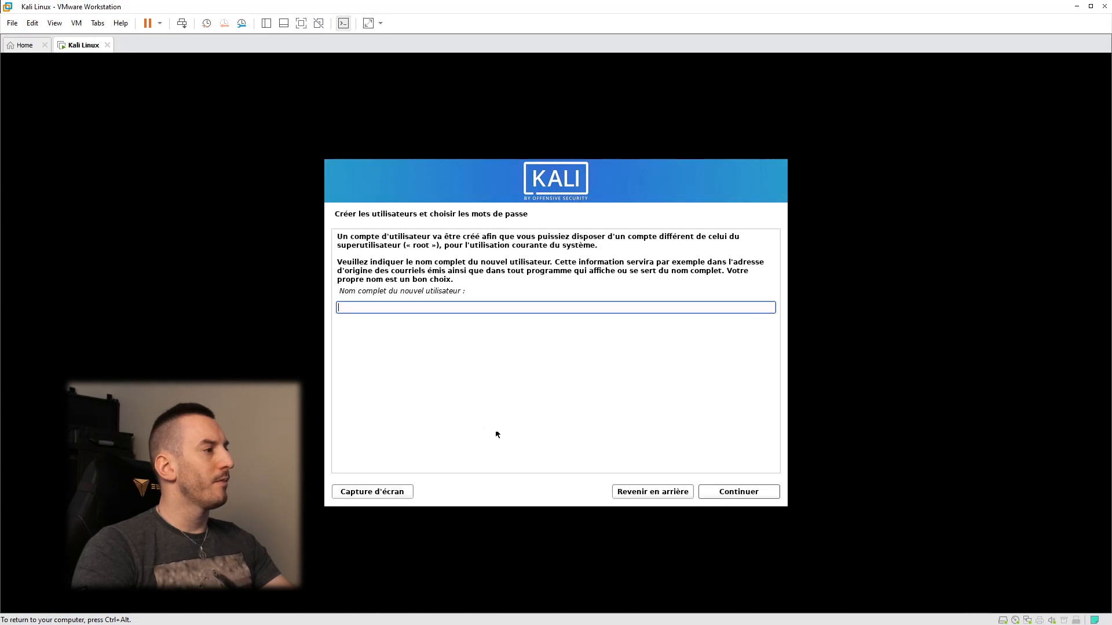
type("phoenix")
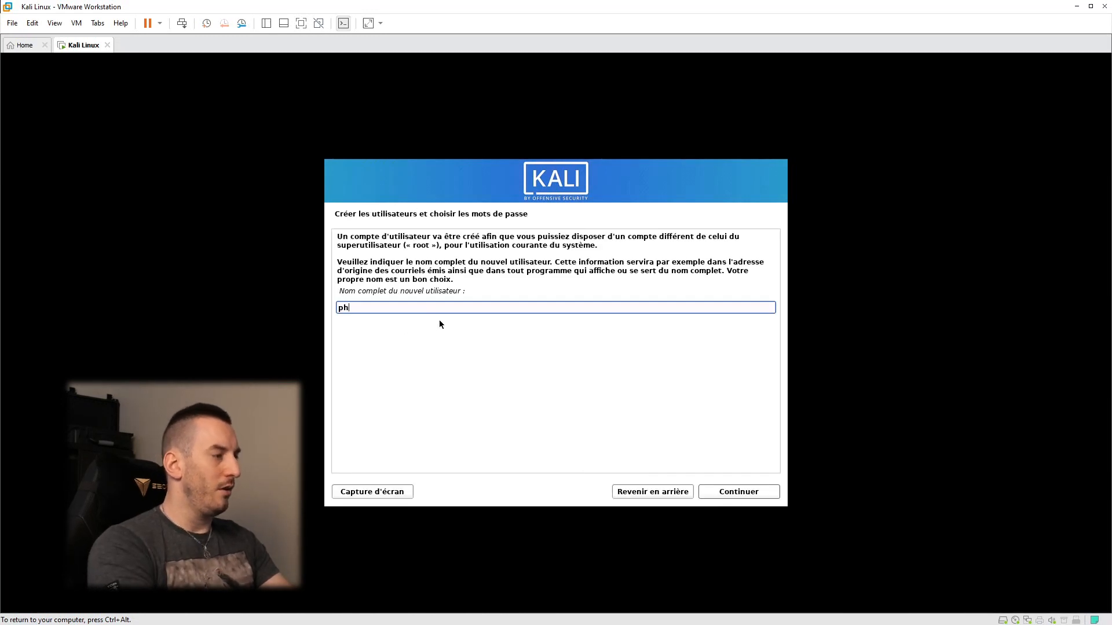
left_click(723, 495)
Step: Accept the suggested login name and enter the user's password plus its confirmation
left_click(719, 493)
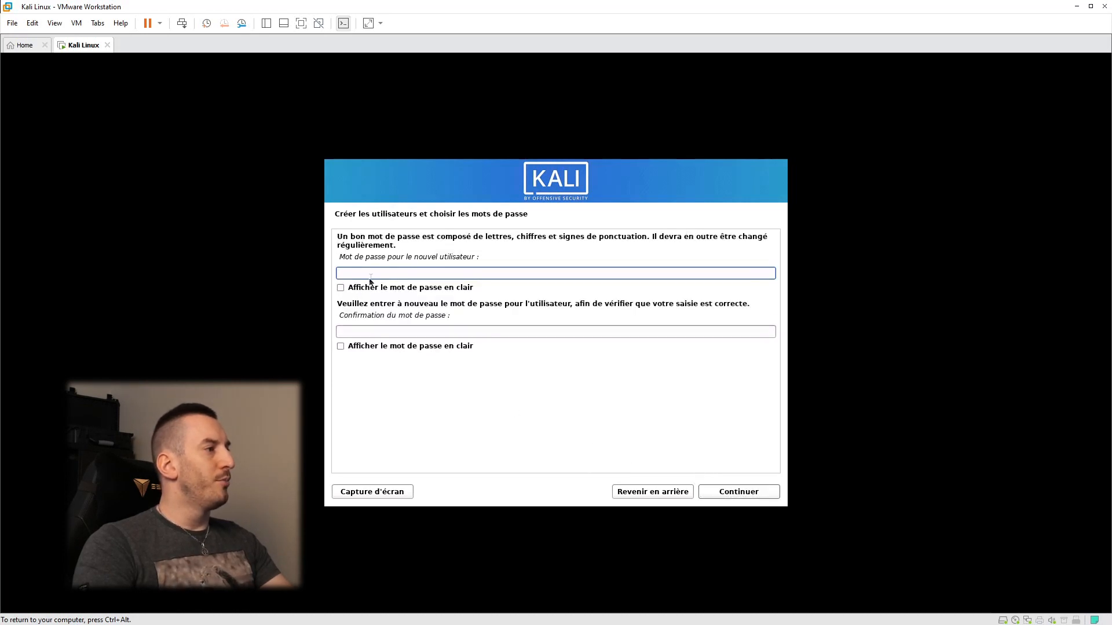
type("phoenix")
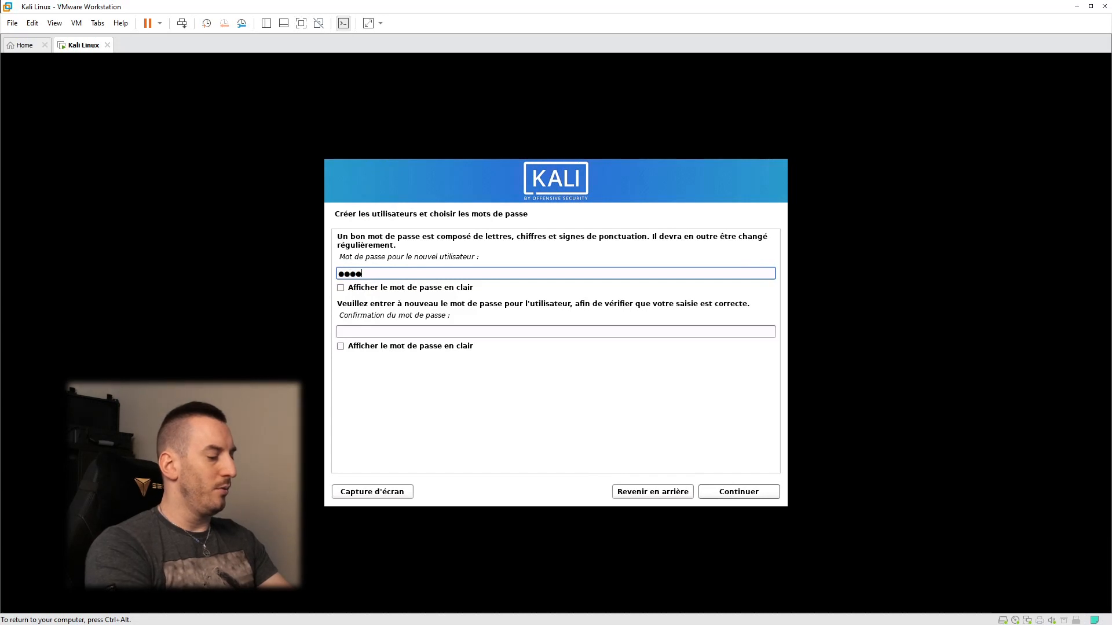
type("d")
key("Tab")
key("space")
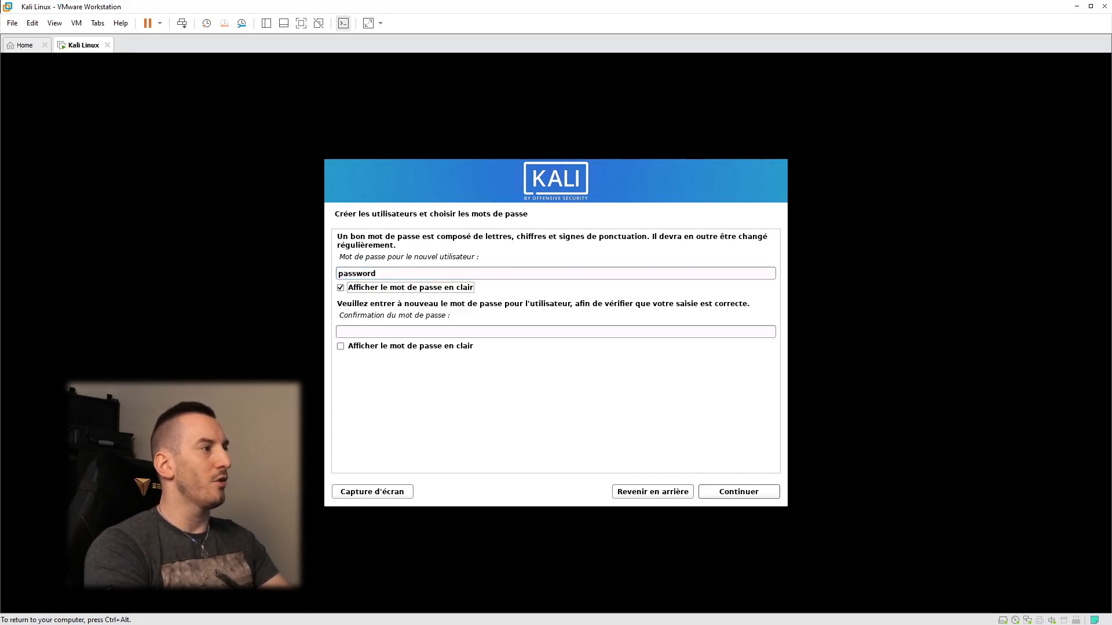
key("space")
key("Tab")
type("password")
key("ctrl+alt")
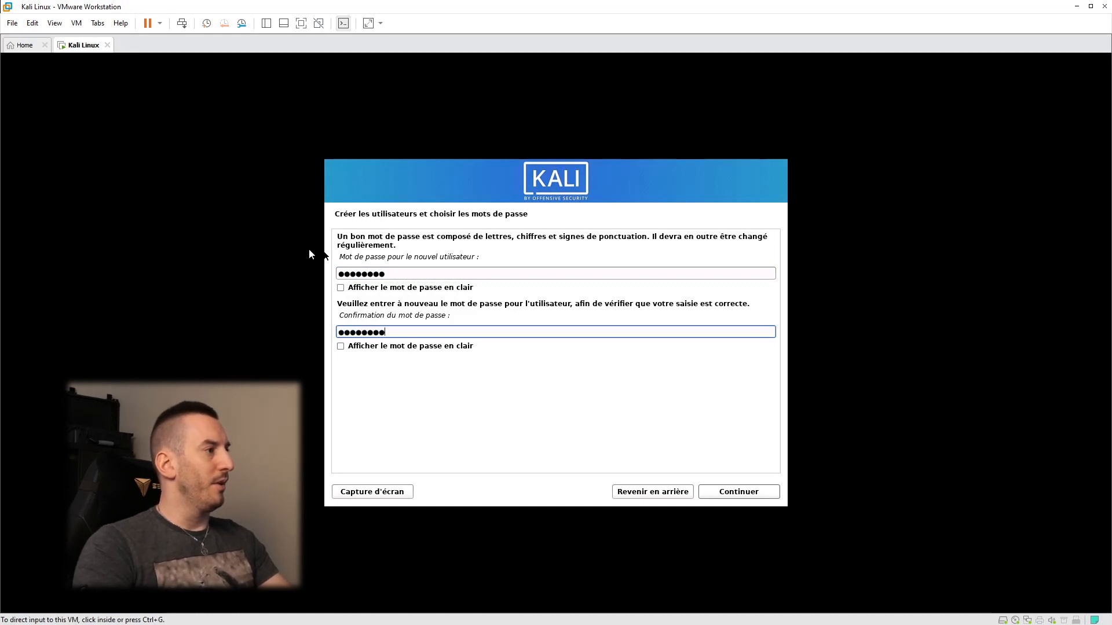
left_click(309, 250)
left_click(340, 346)
left_click(341, 346)
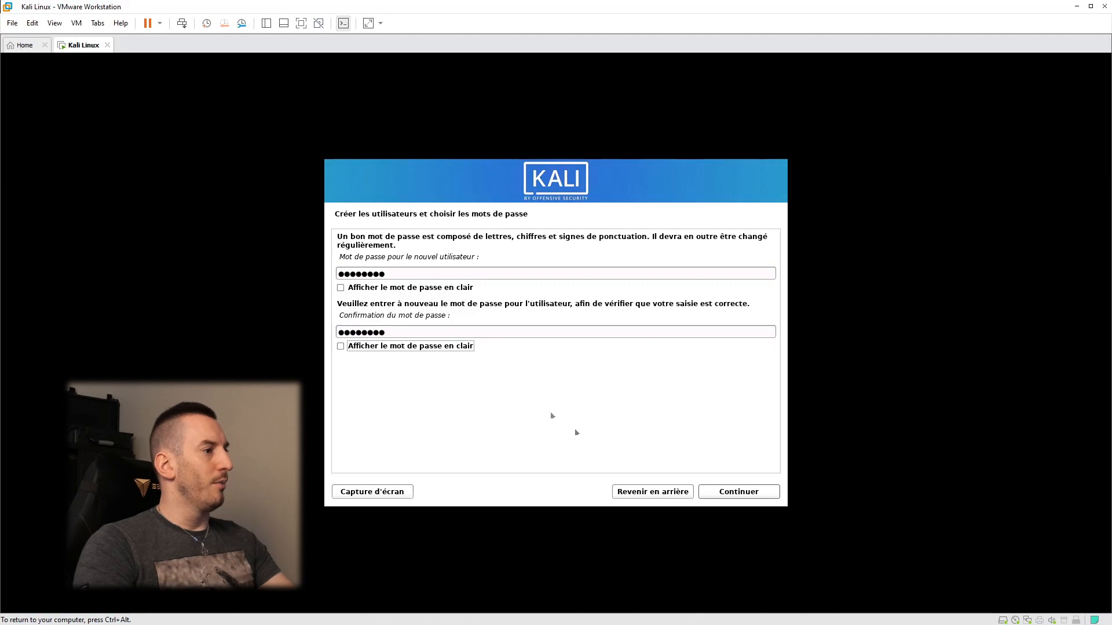
left_click(706, 495)
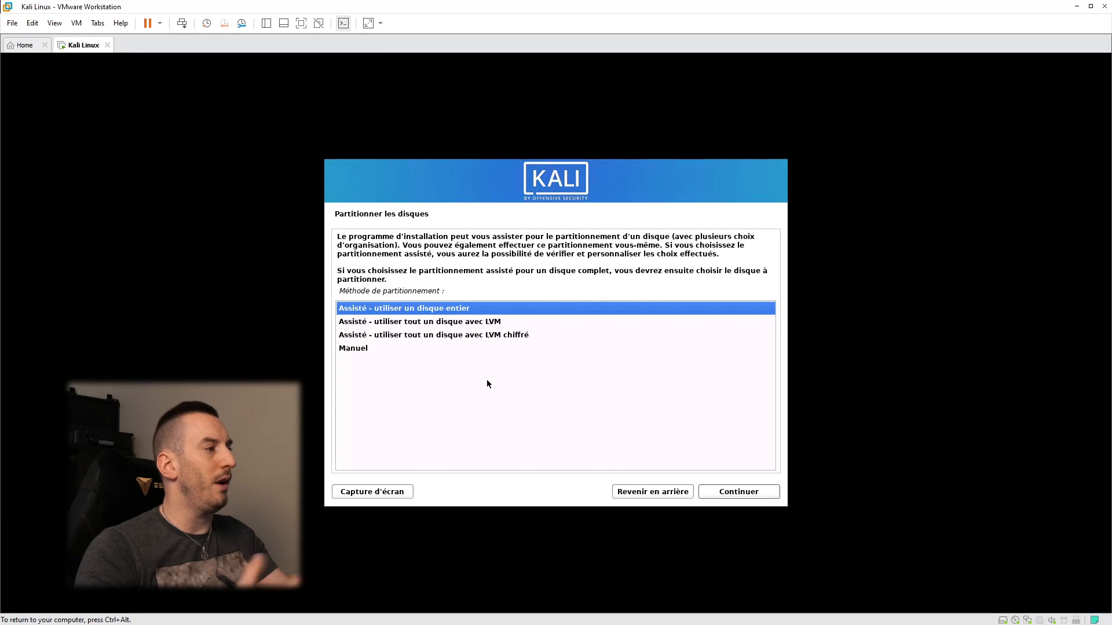
Step: Choose guided whole-disk partitioning of the 21.5 GB sda disk, all files in one partition
left_click(397, 348)
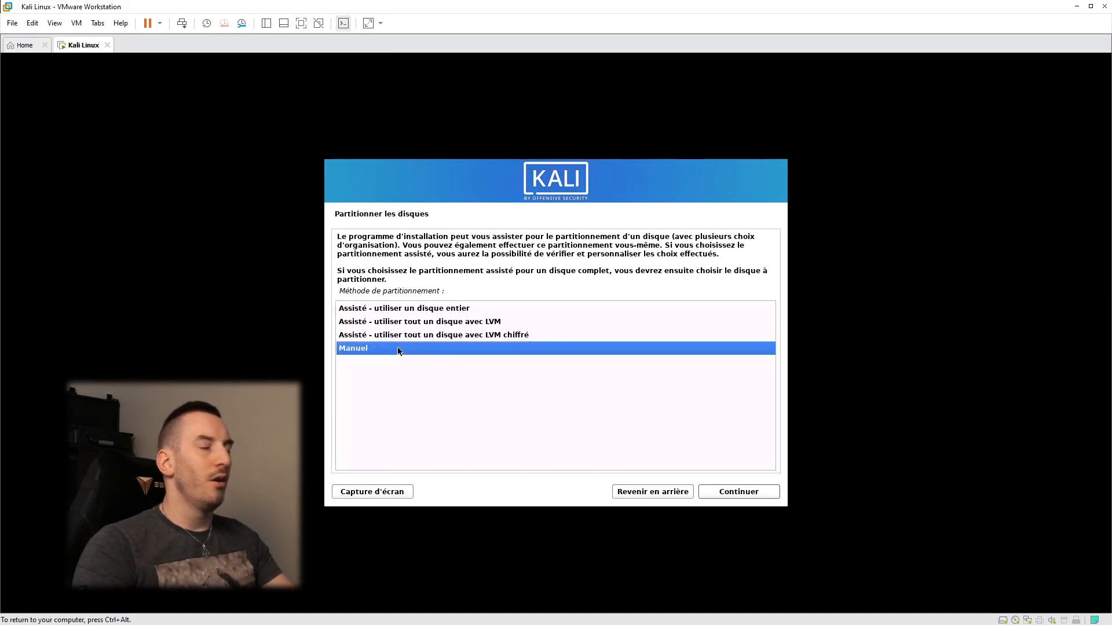
left_click(390, 310)
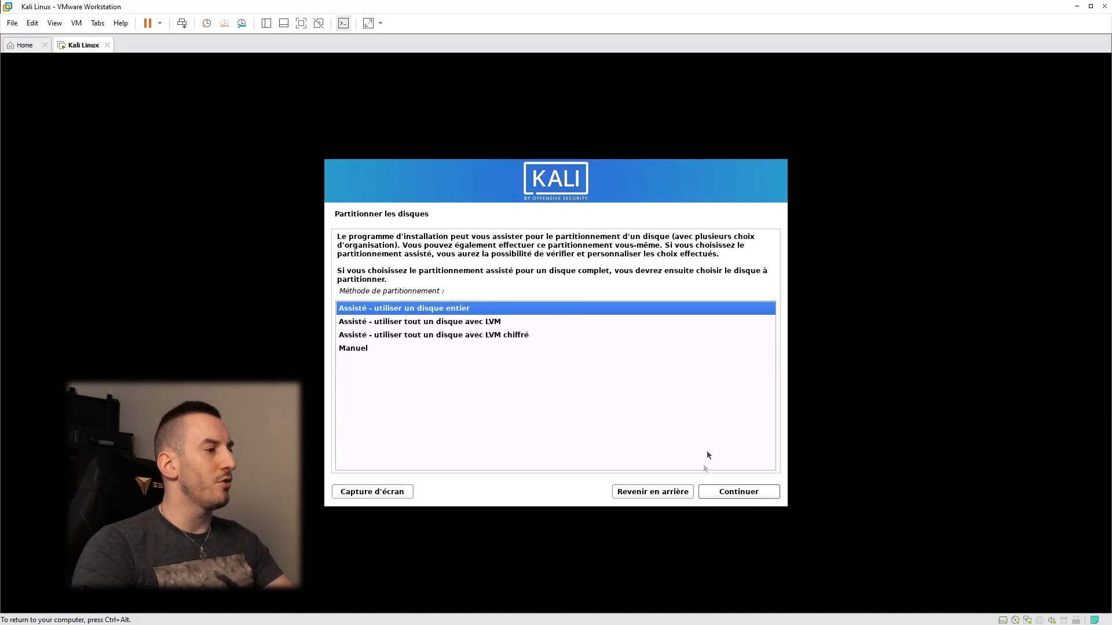
left_click(728, 496)
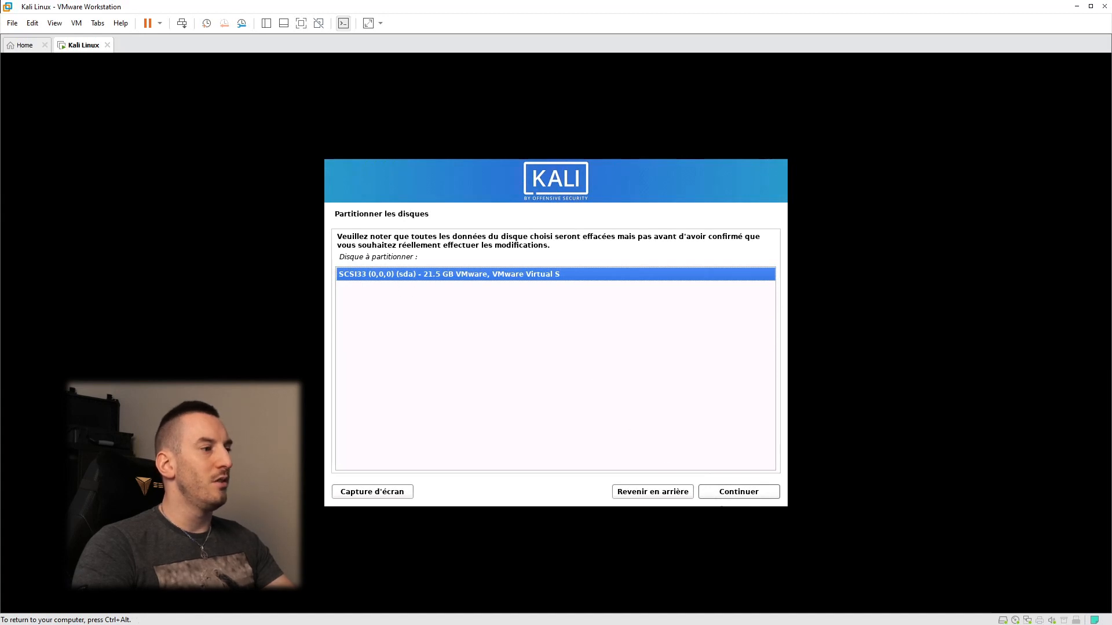
left_click(738, 496)
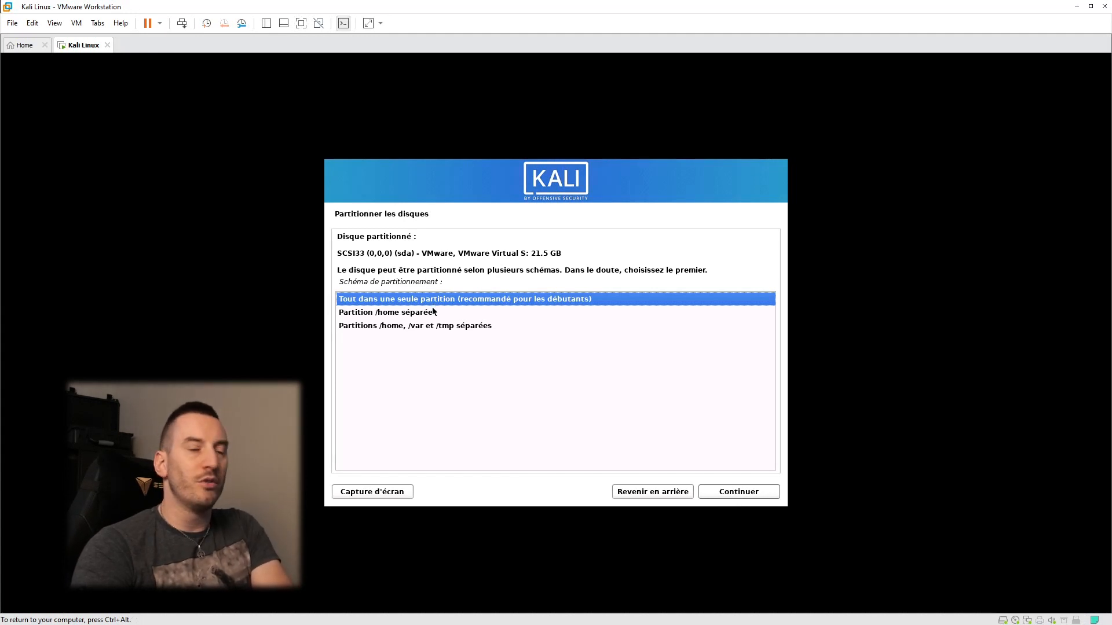
left_click(710, 490)
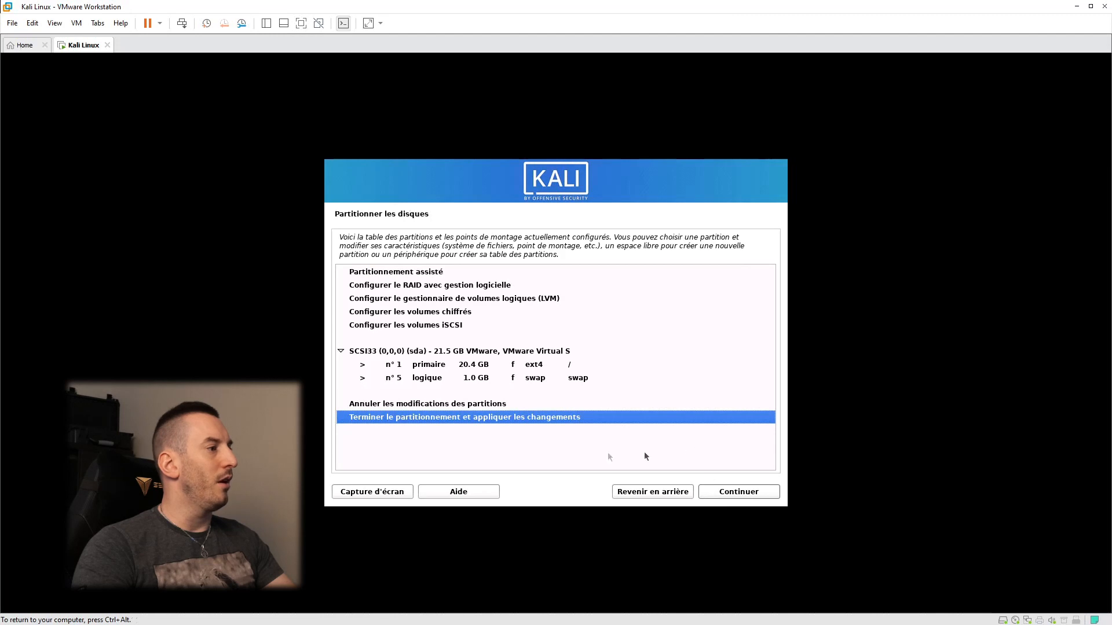
left_click(434, 366)
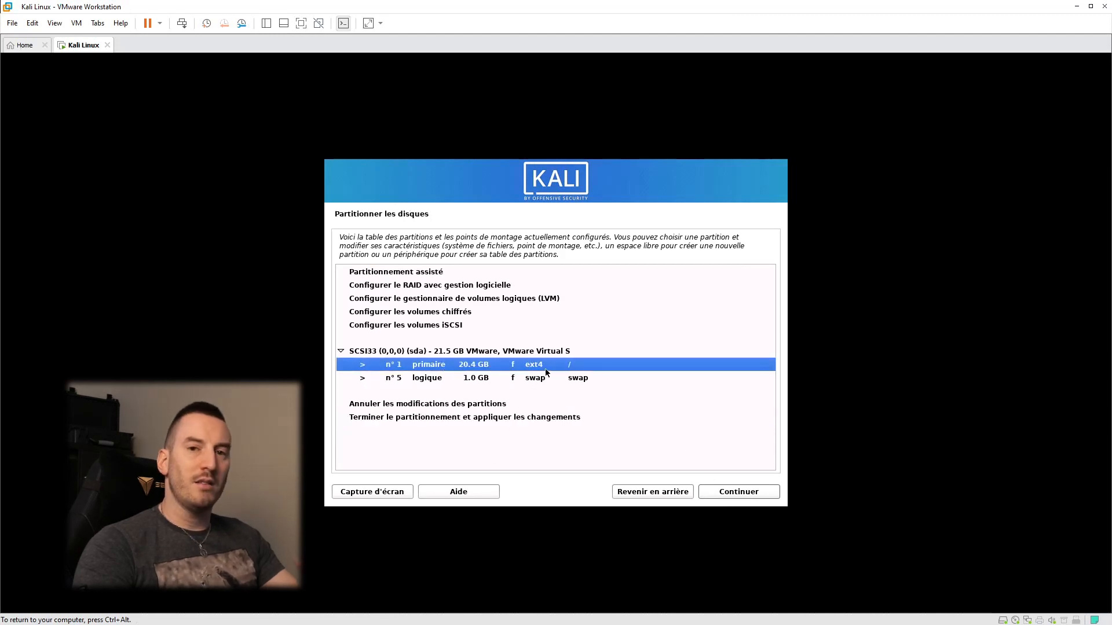
Step: Finish partitioning and confirm writing the 20.4 GB ext4 root and 1.0 GB swap to disk
left_click(546, 379)
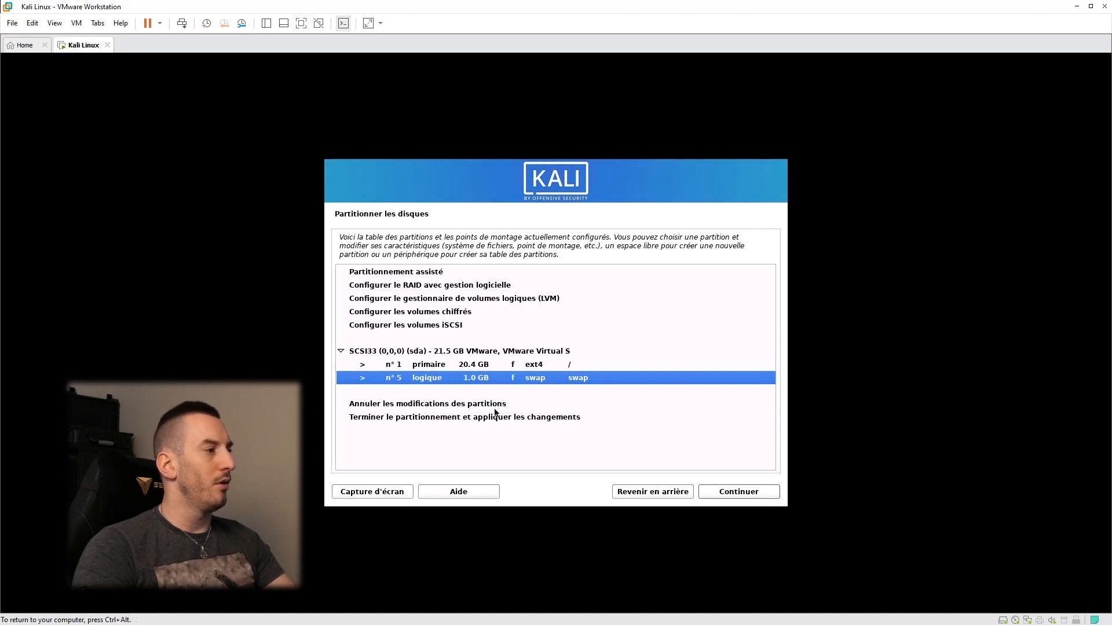
left_click(450, 418)
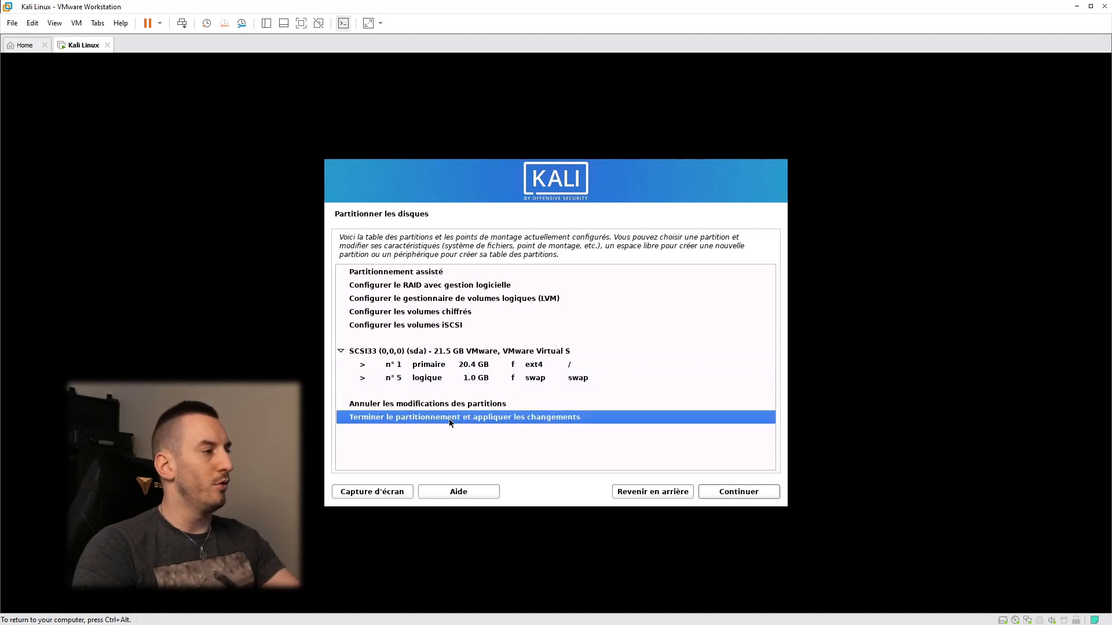
left_click(707, 491)
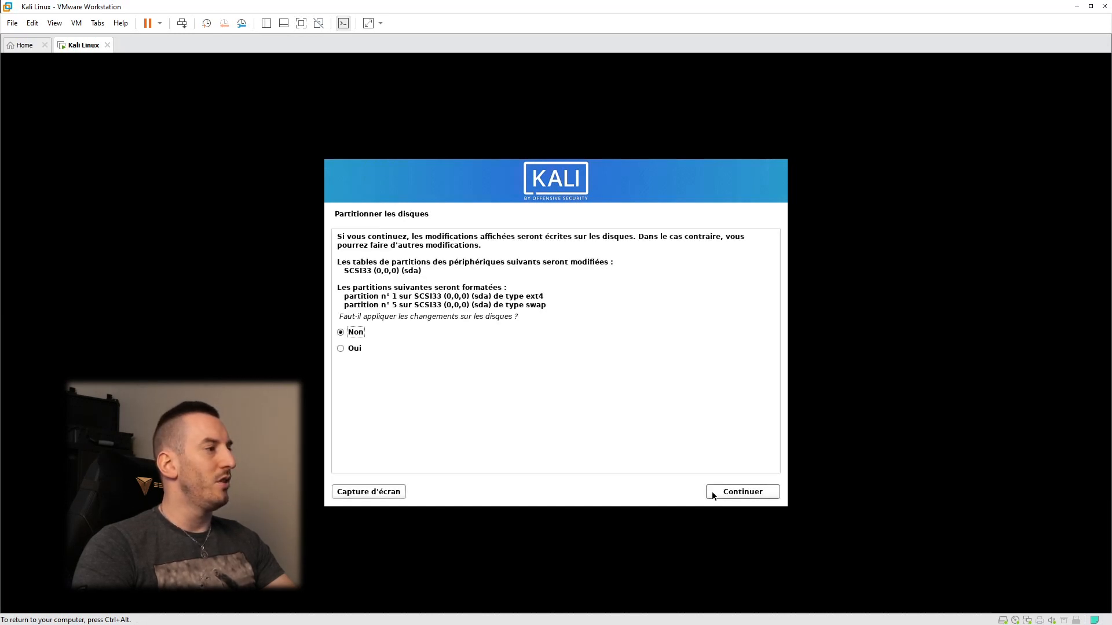
left_click(746, 492)
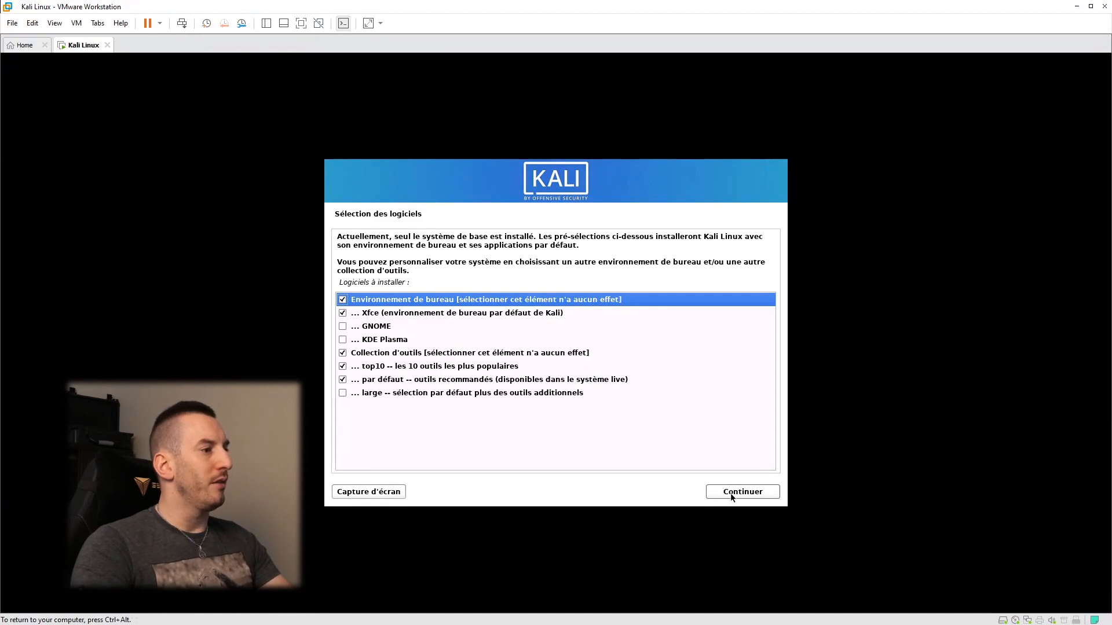
Step: Keep the default software selection and install the GRUB boot loader on /dev/sda
left_click(731, 492)
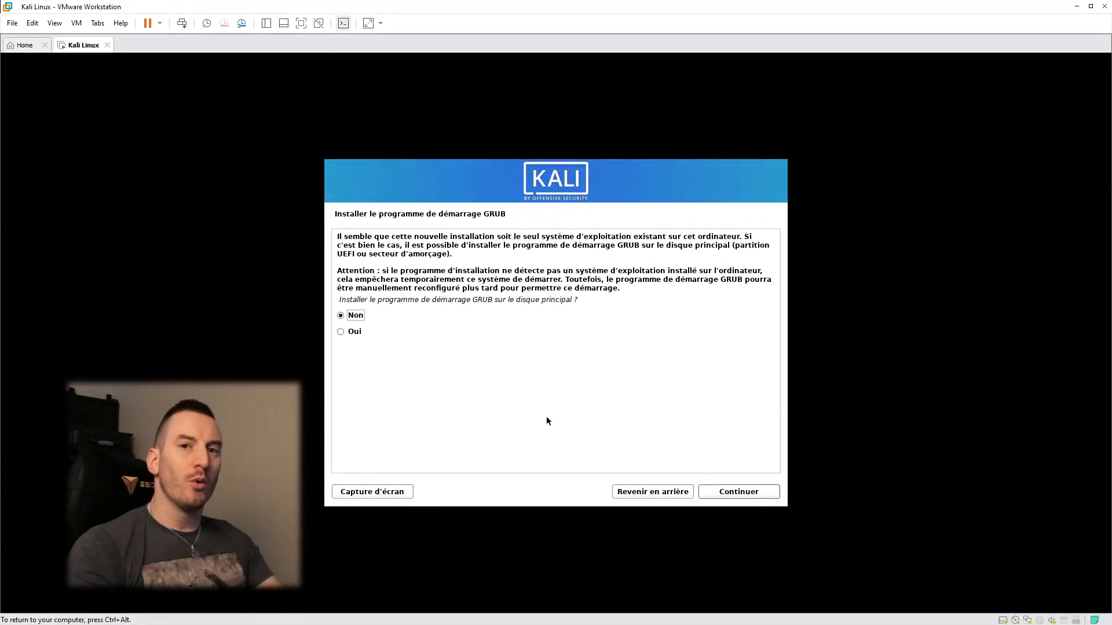
left_click(354, 333)
left_click(746, 495)
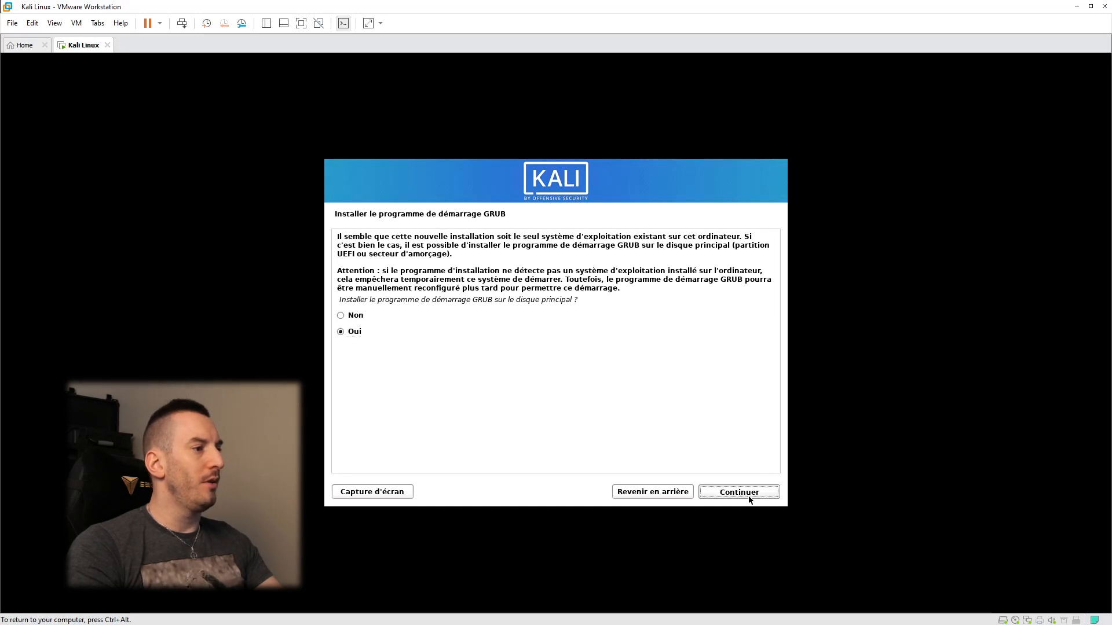
left_click(370, 306)
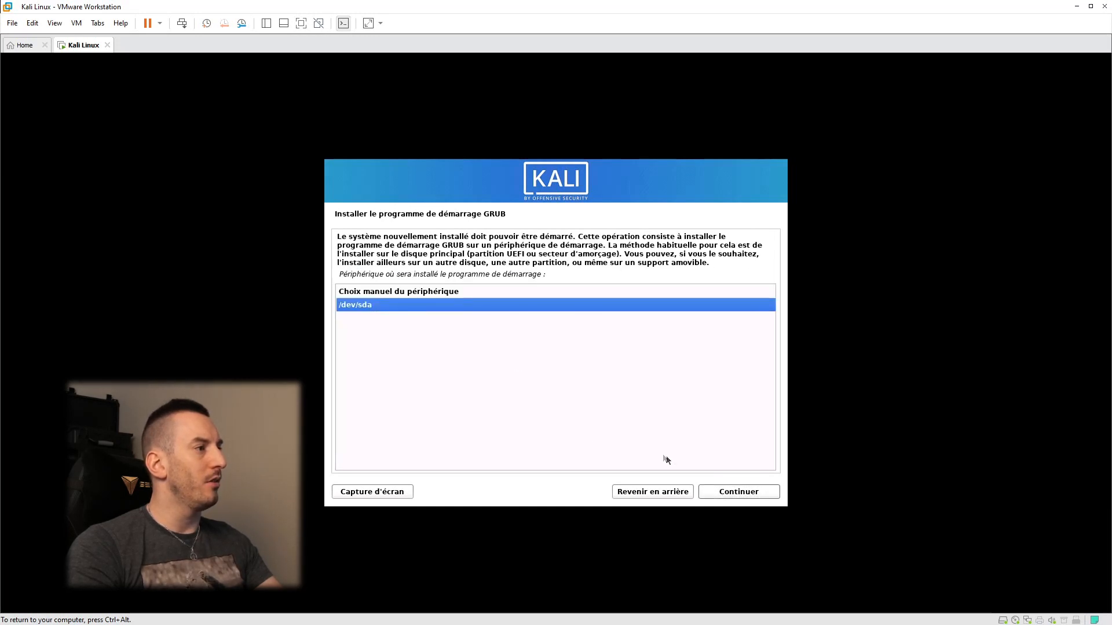
left_click(746, 496)
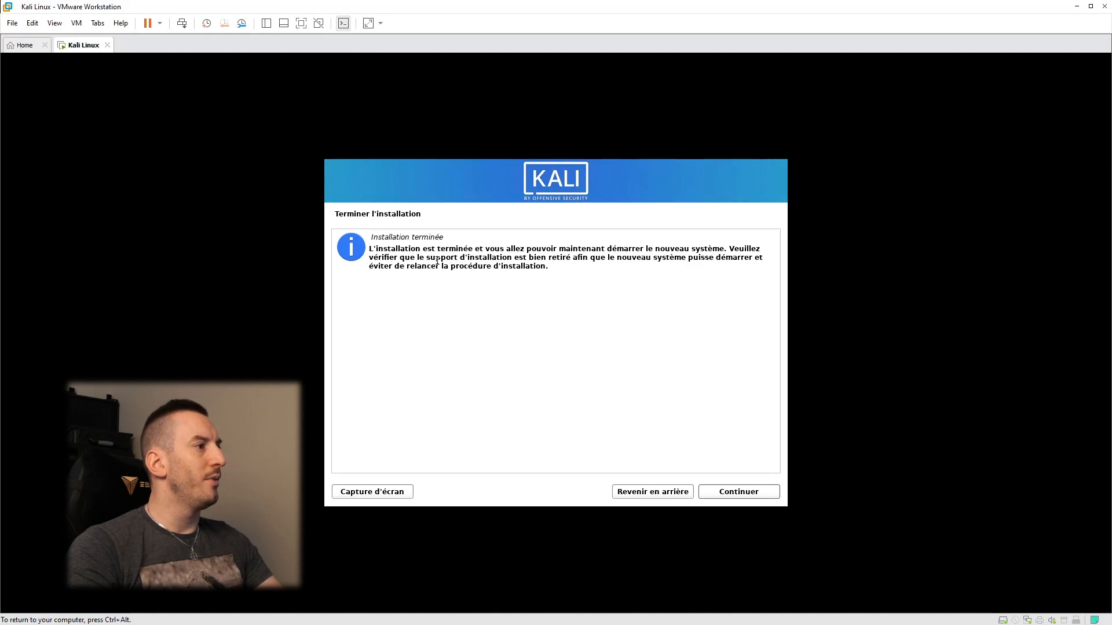
Step: Check the virtual CD/DVD drive options, then finish the installation to reboot into GRUB
left_click_drag(435, 257, 666, 257)
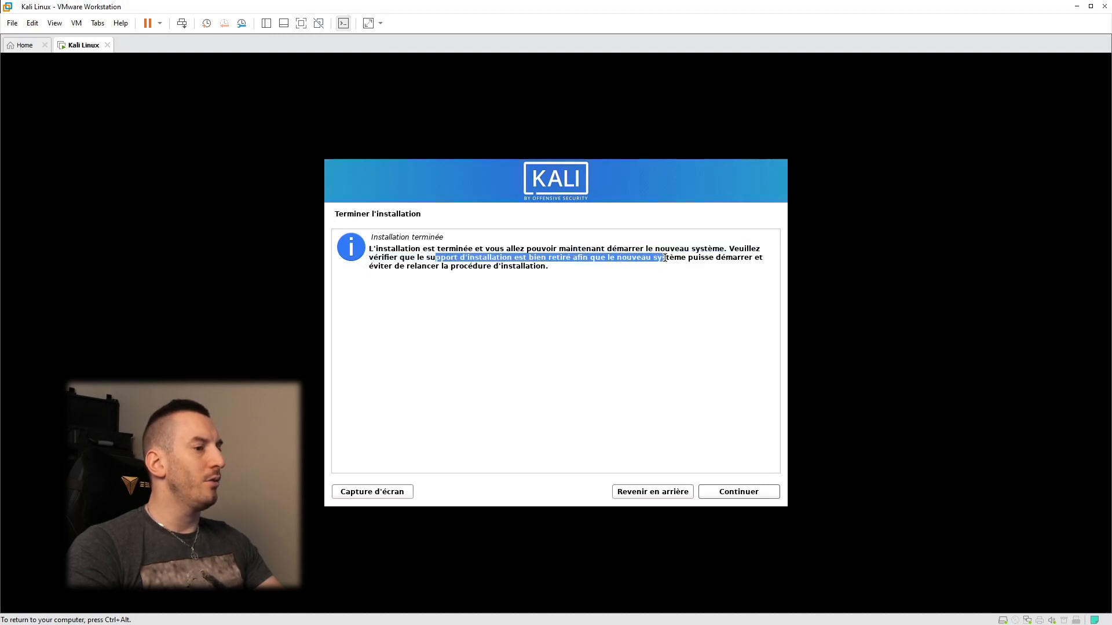
left_click(1016, 620)
left_click(690, 411)
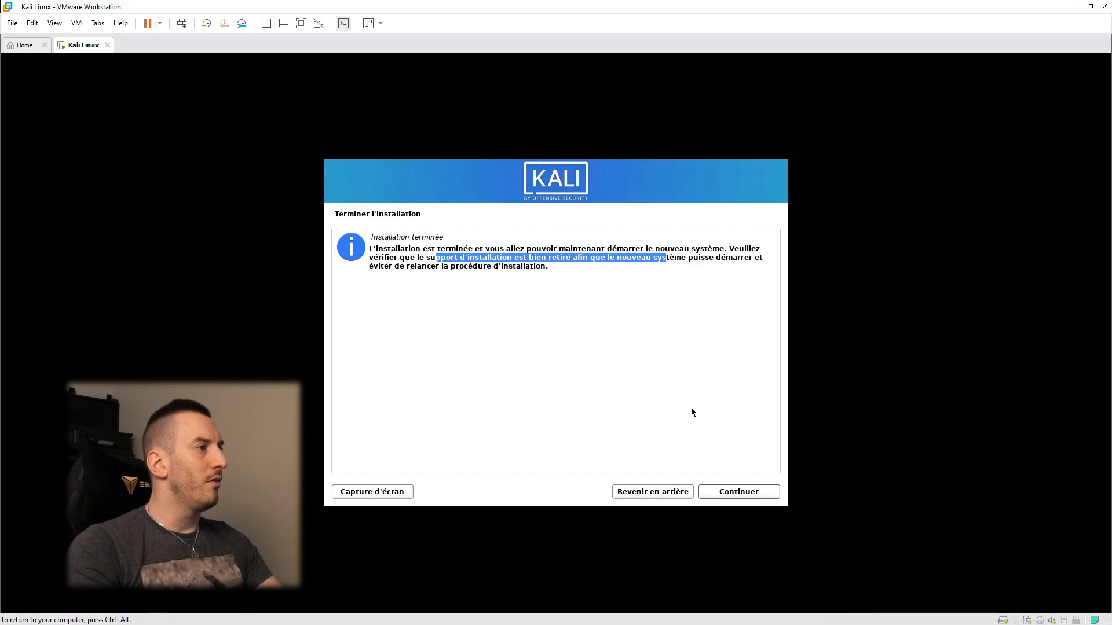
left_click(740, 492)
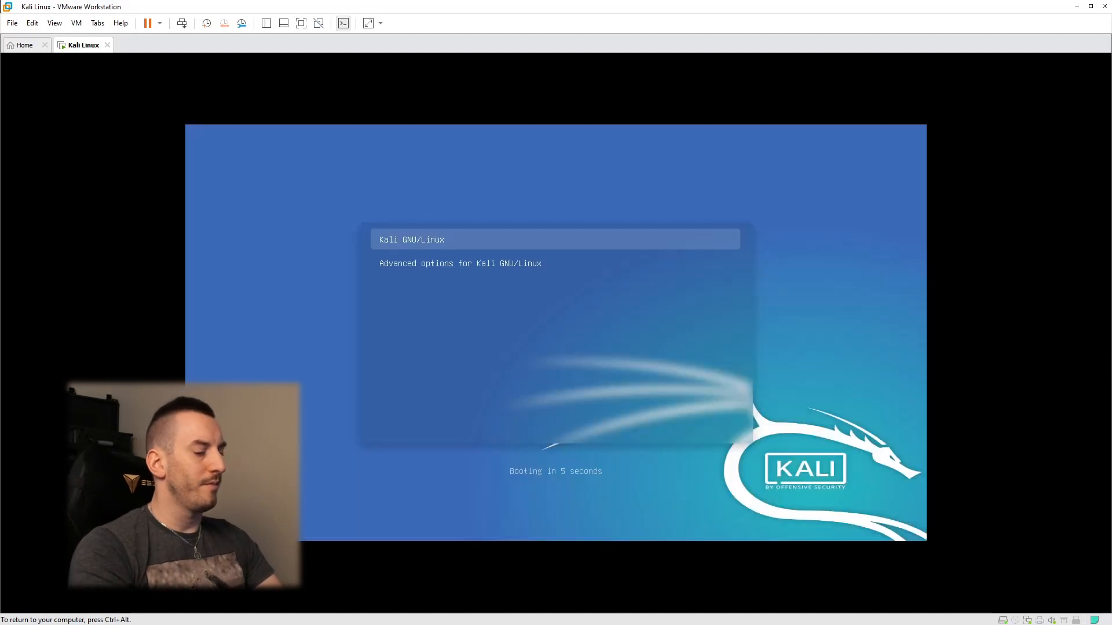
Step: Boot Kali GNU/Linux from GRUB and log in with the new user's name and password
key("Return")
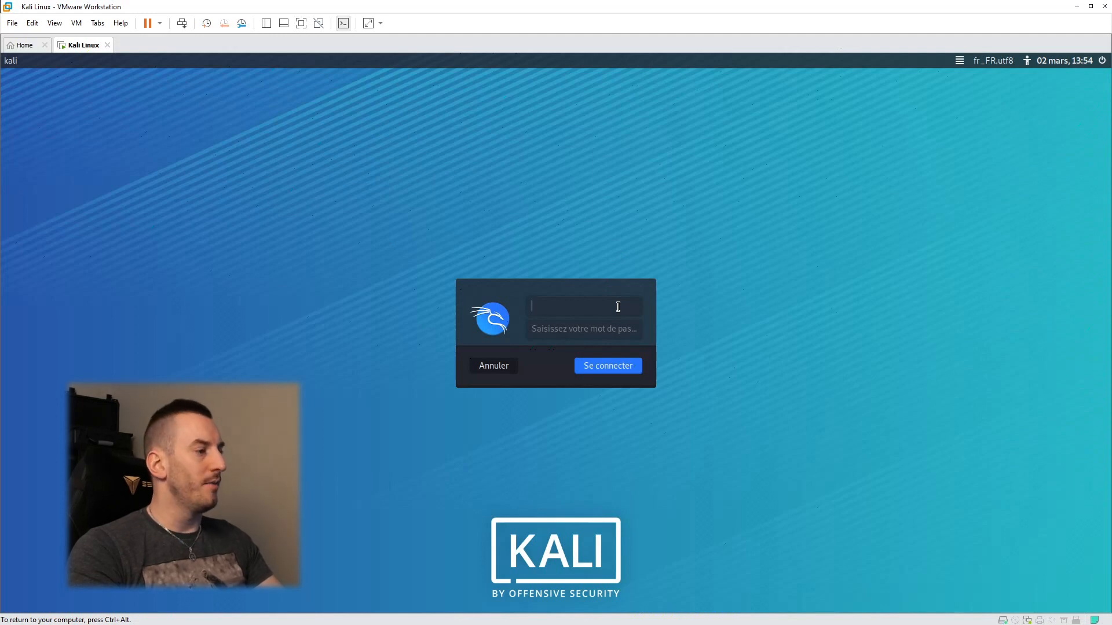
type("phoenix")
key("Tab")
type("•••••••")
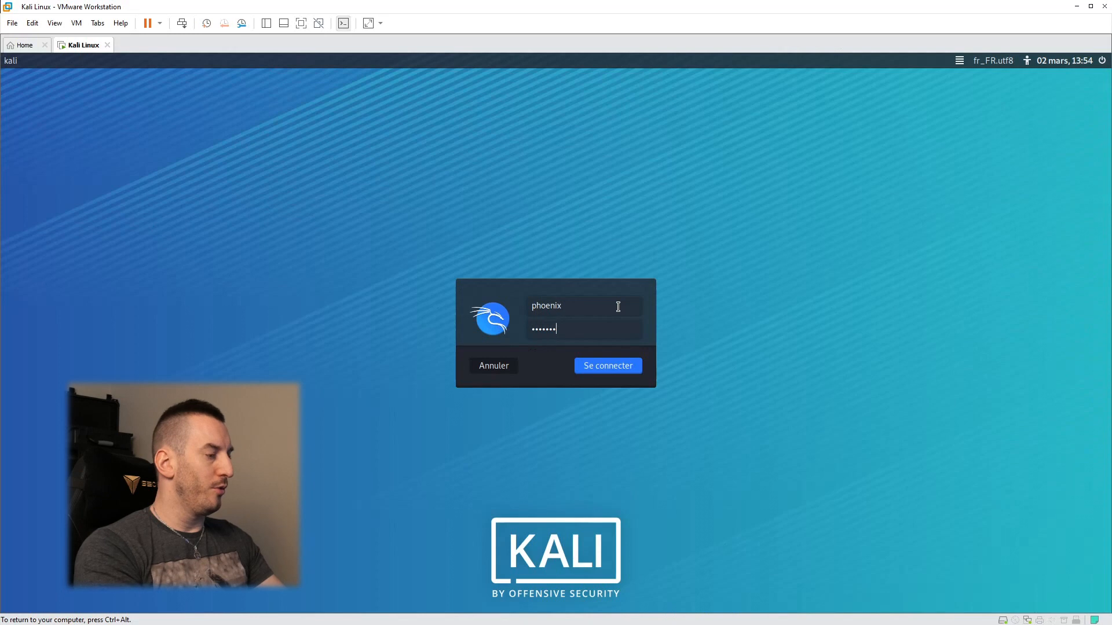
key("Return")
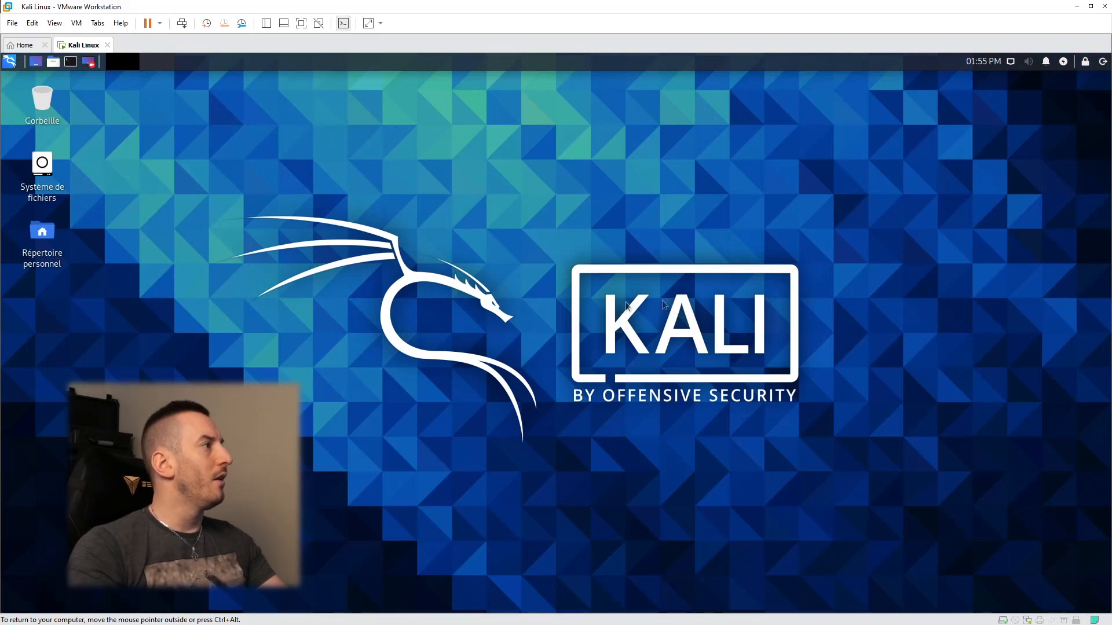
Step: Check the network status menu, then open a terminal maximized to fill the desktop
left_click(1011, 61)
left_click(973, 200)
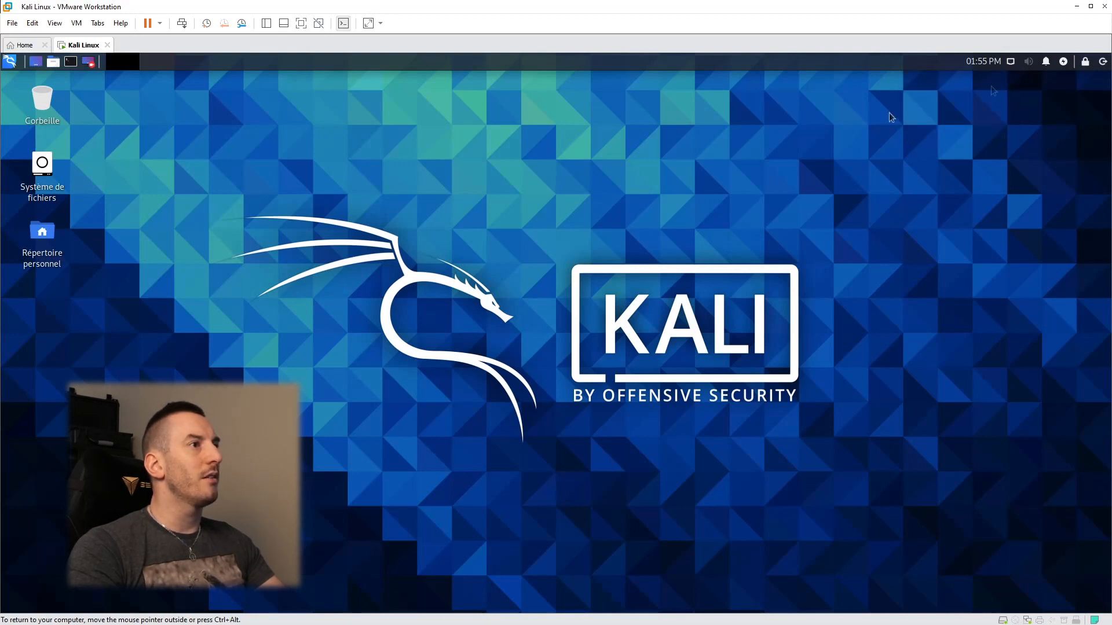
left_click(71, 62)
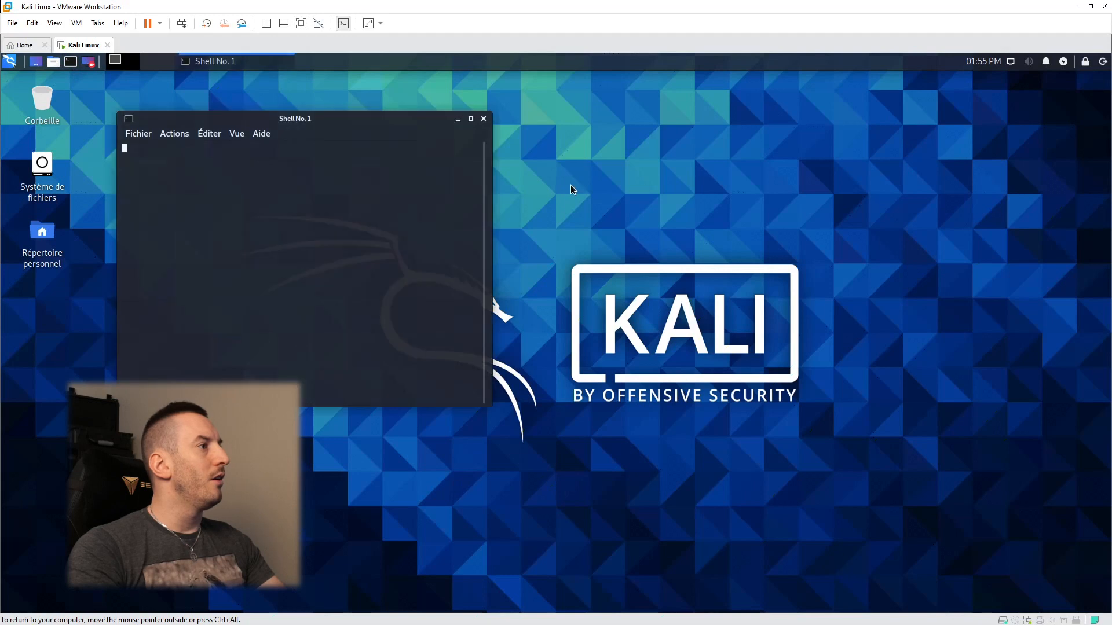
double_click(381, 120)
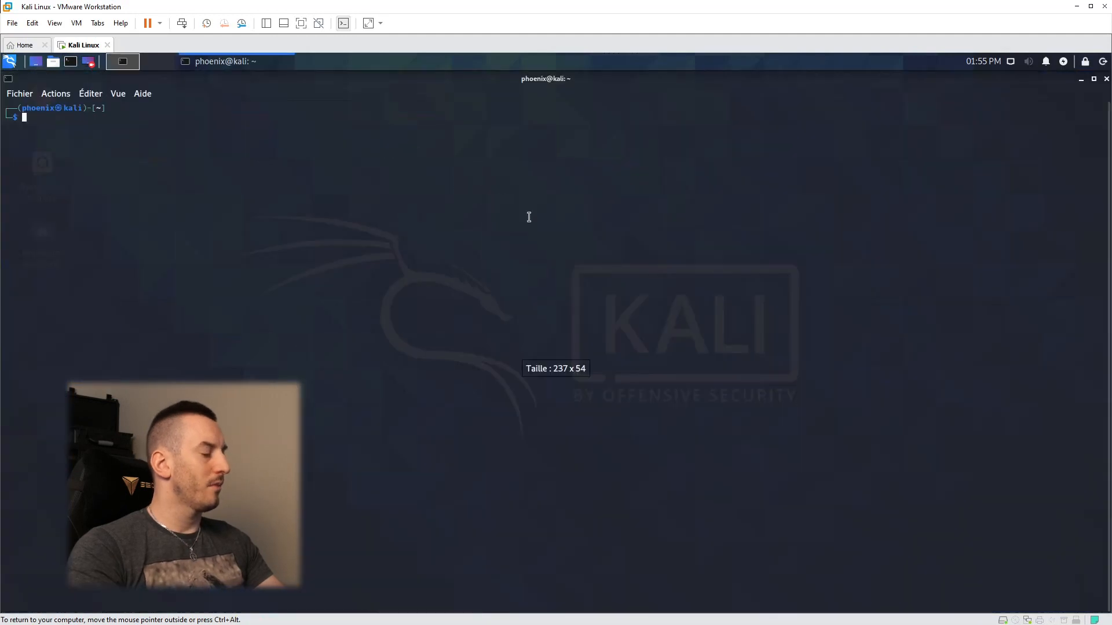
type("ping ")
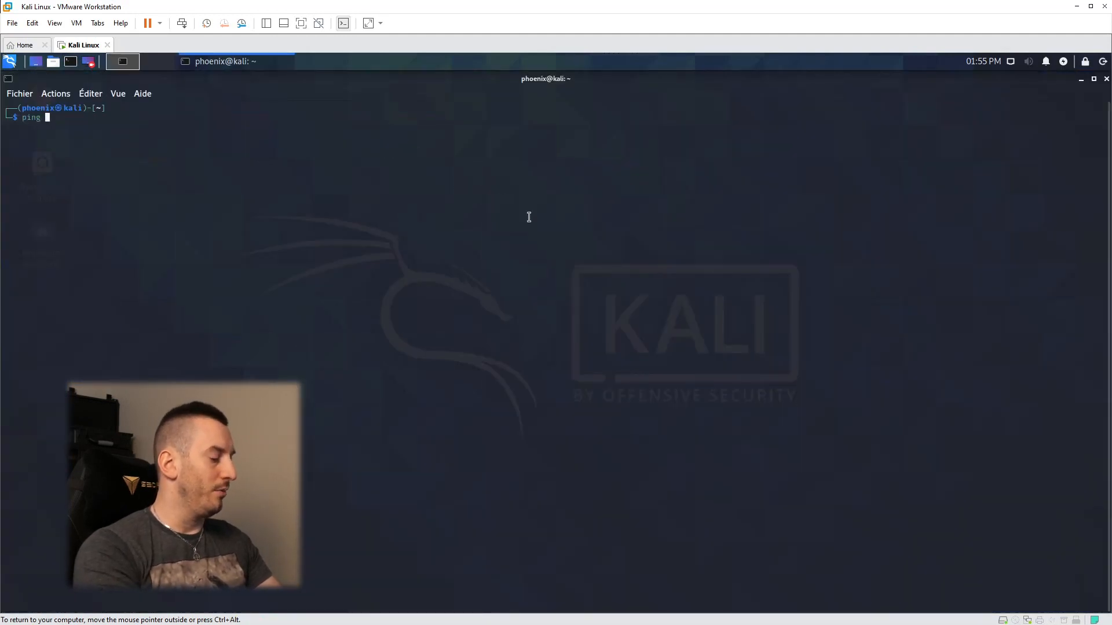
type("www.google.com")
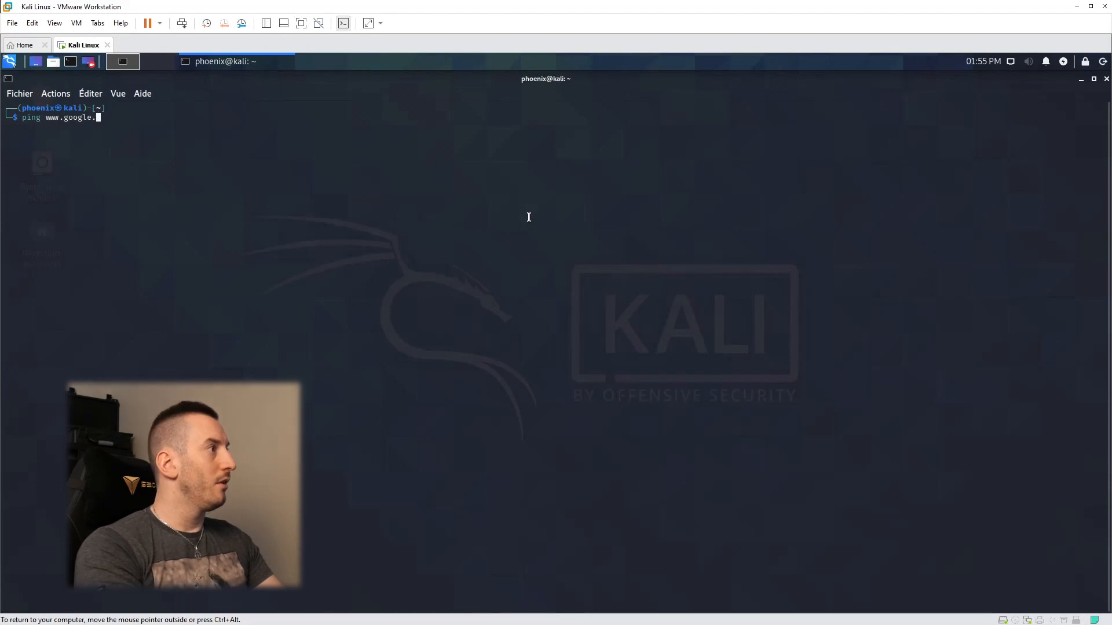
key("Return")
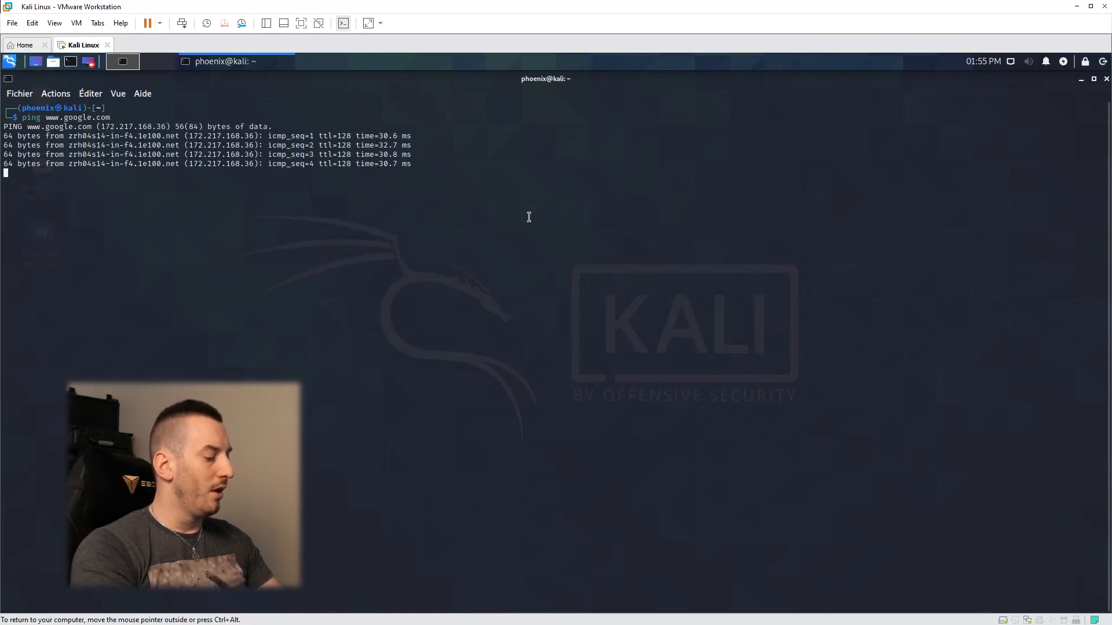
key("ctrl+c")
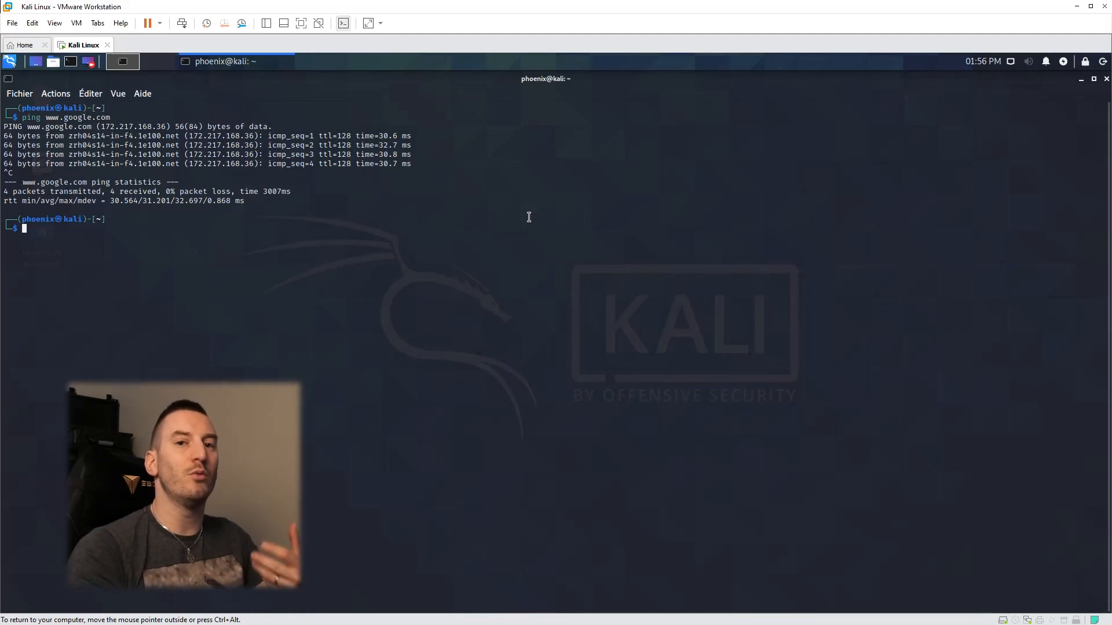
Step: Run 'sudo apt-get update && sudo apt-get upgrade -y', fixing a typo, and enter the sudo password
type("sudo ")
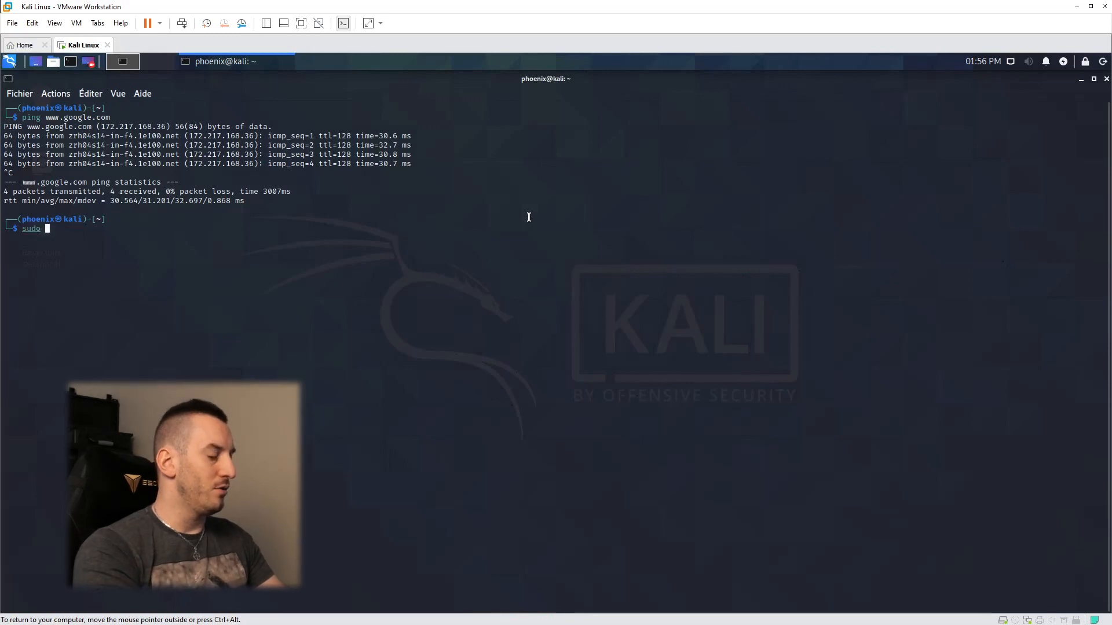
type("pat-get")
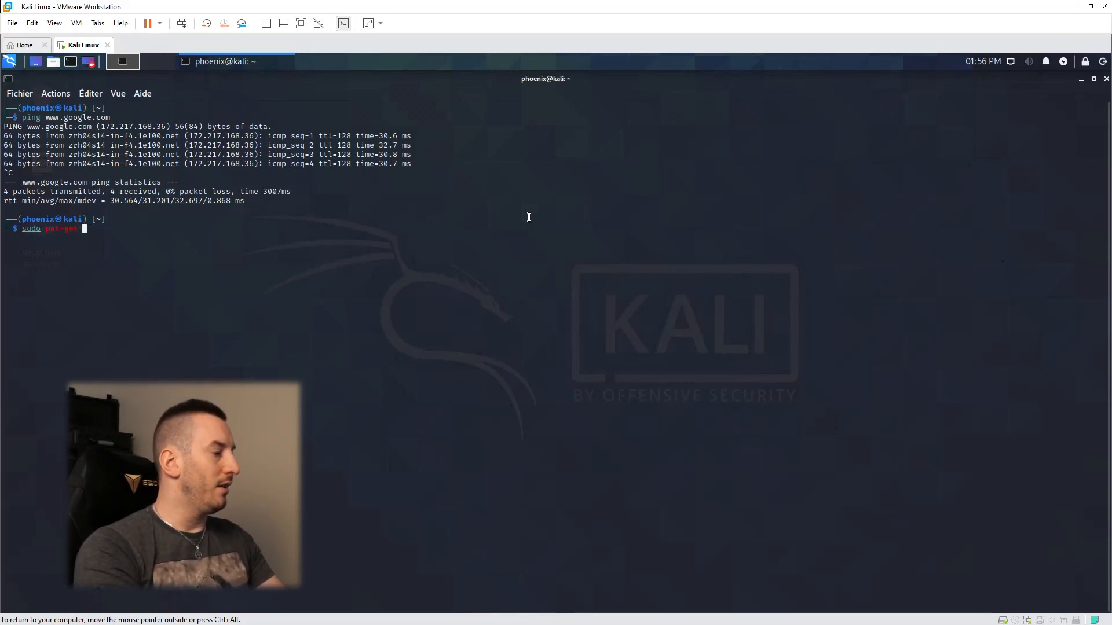
key("BackSpace")
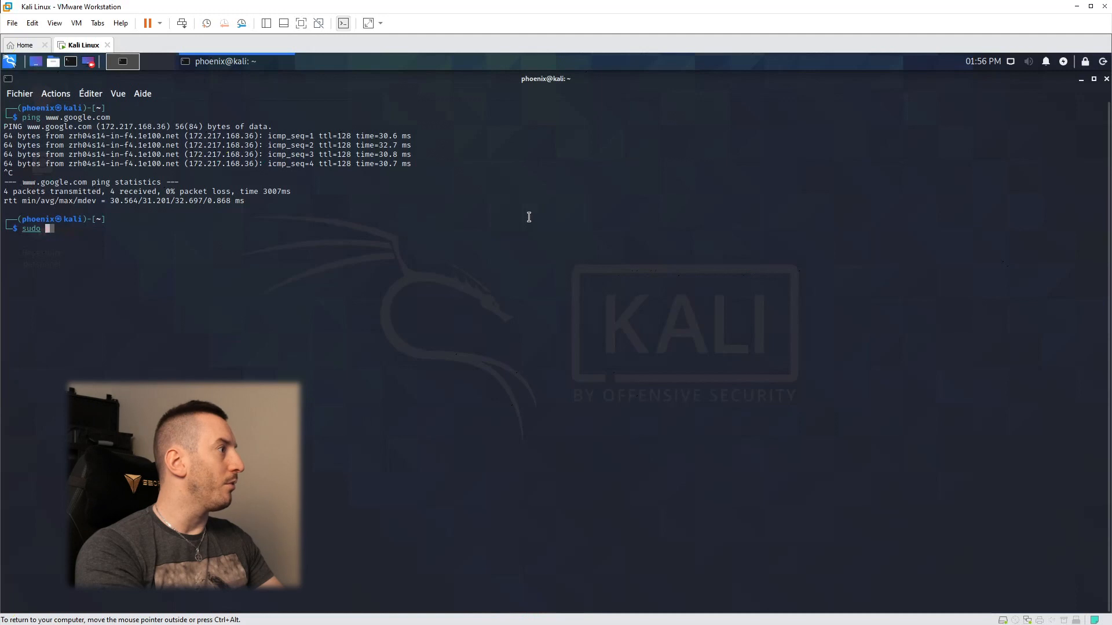
type("pt-get upd")
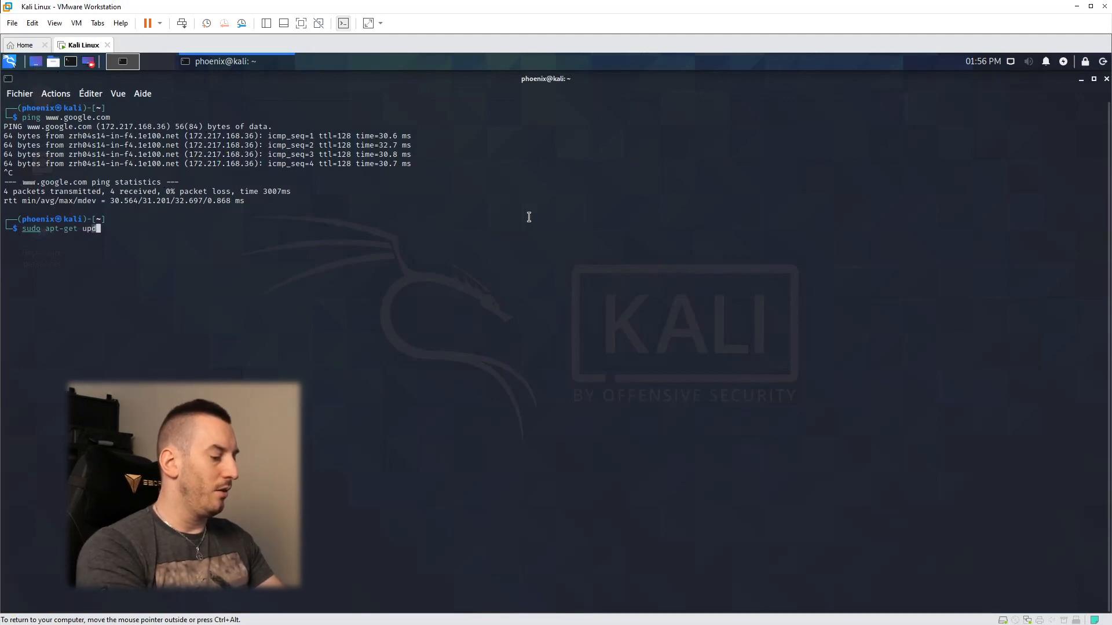
type("ate && ")
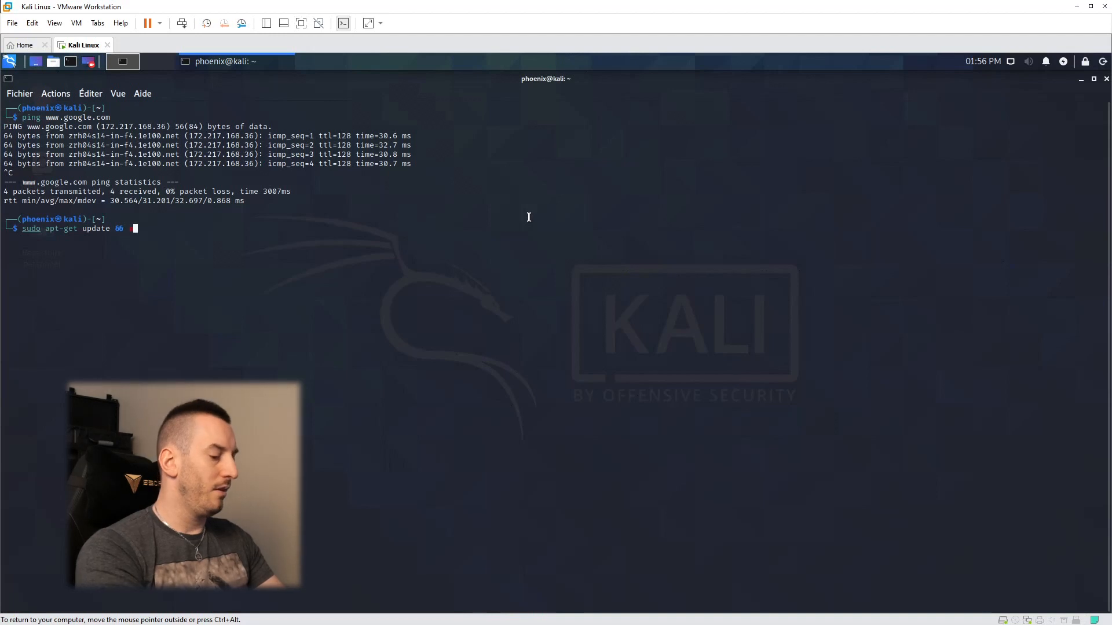
type("sudo apt-")
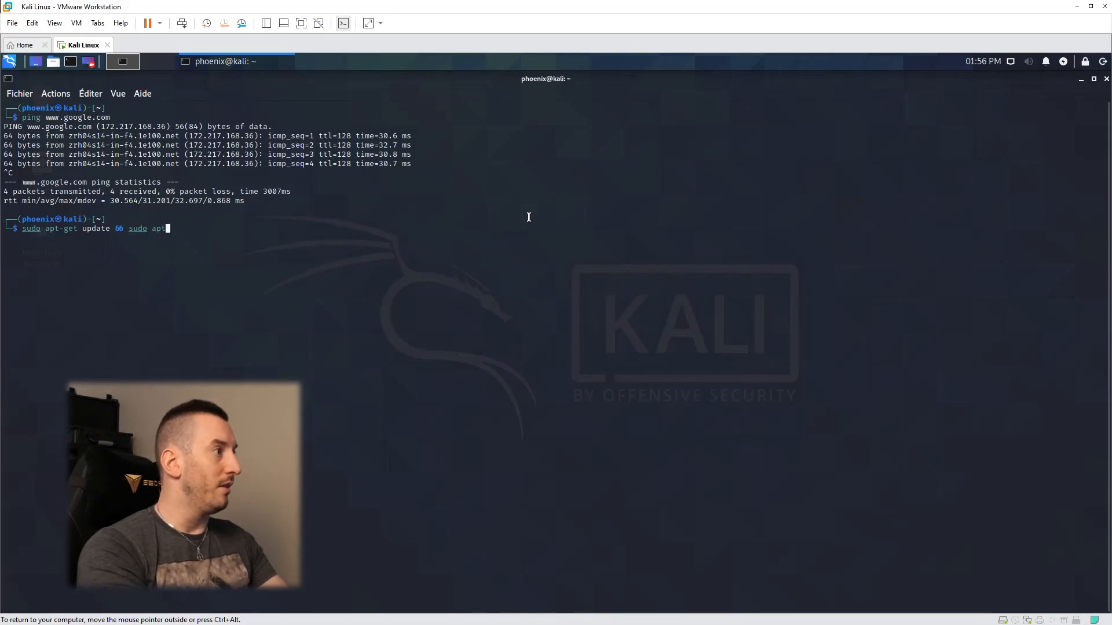
type("get upgrade ")
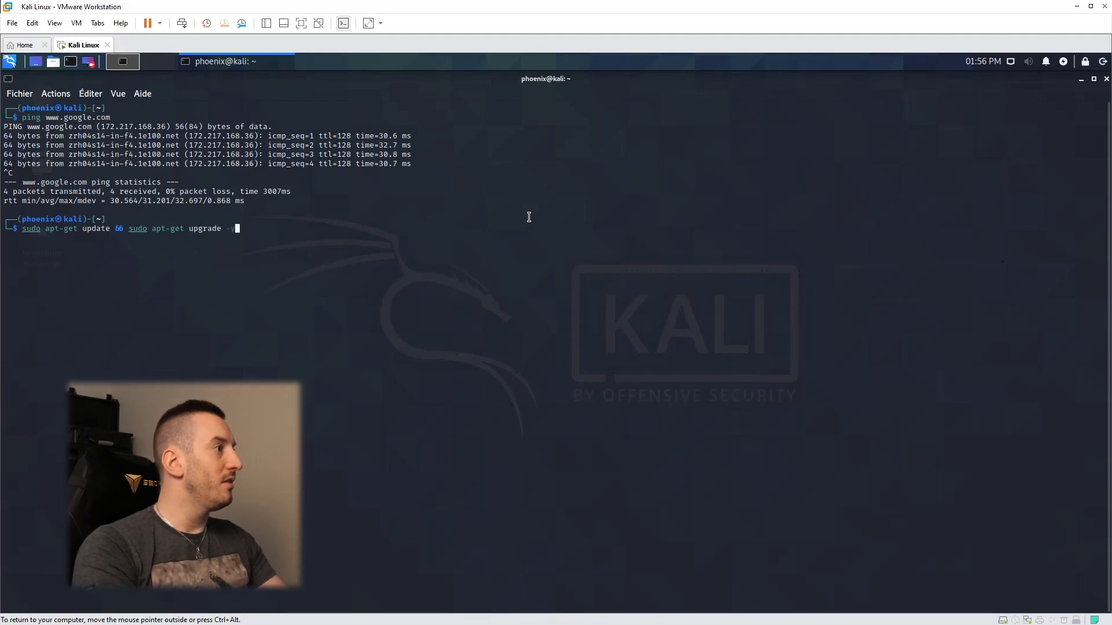
type("-y")
key("Return")
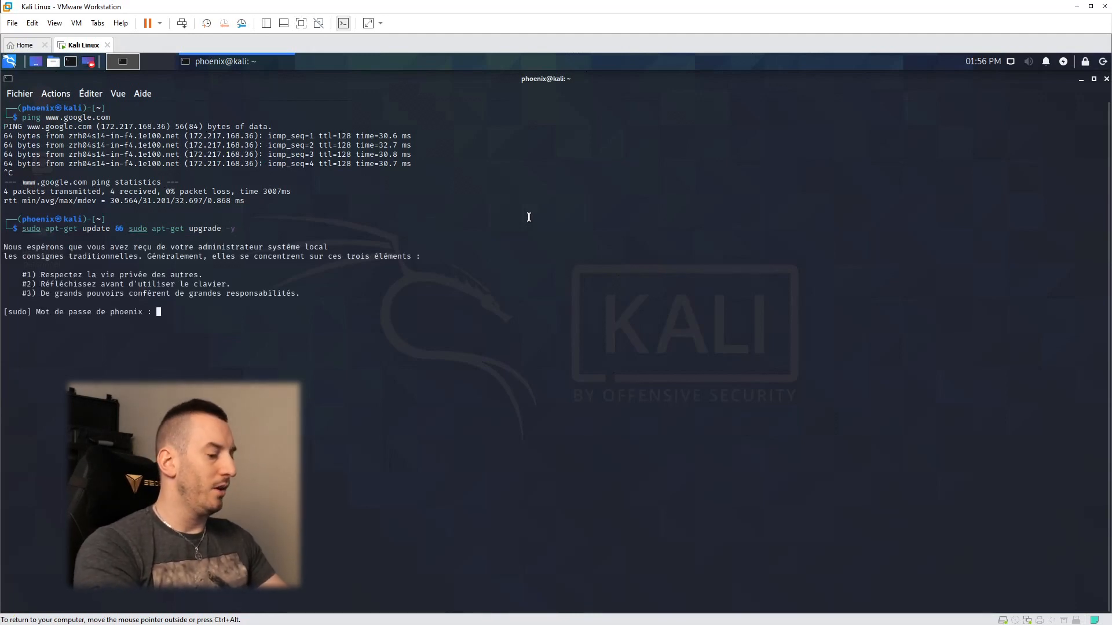
key("Return")
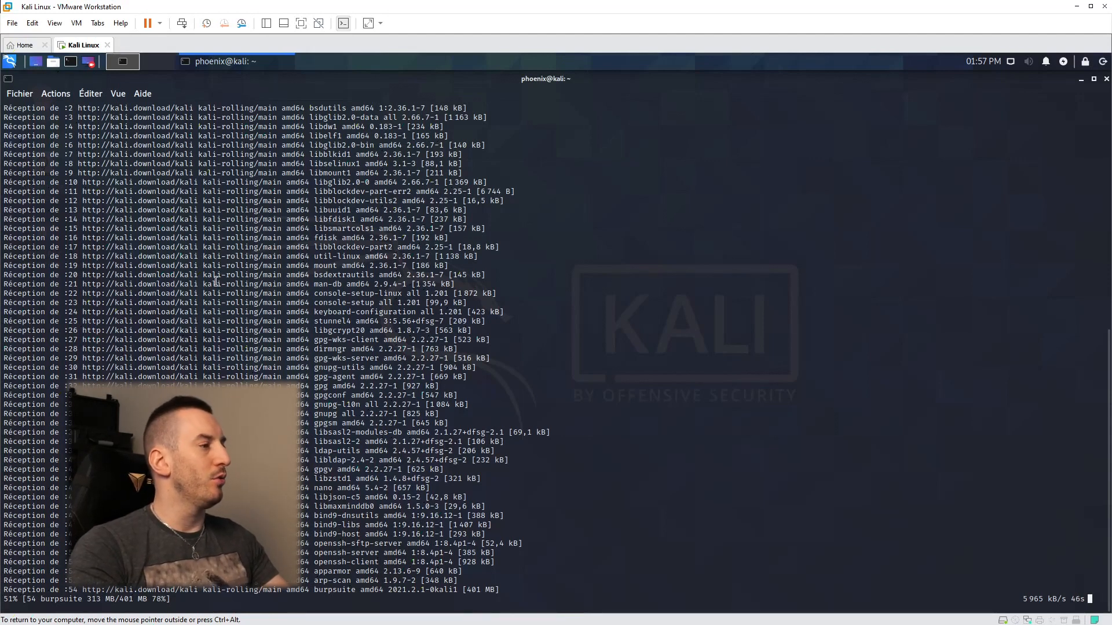
Step: Restore the terminal to a window, move it to the upper right, and enlarge it
left_click(1094, 79)
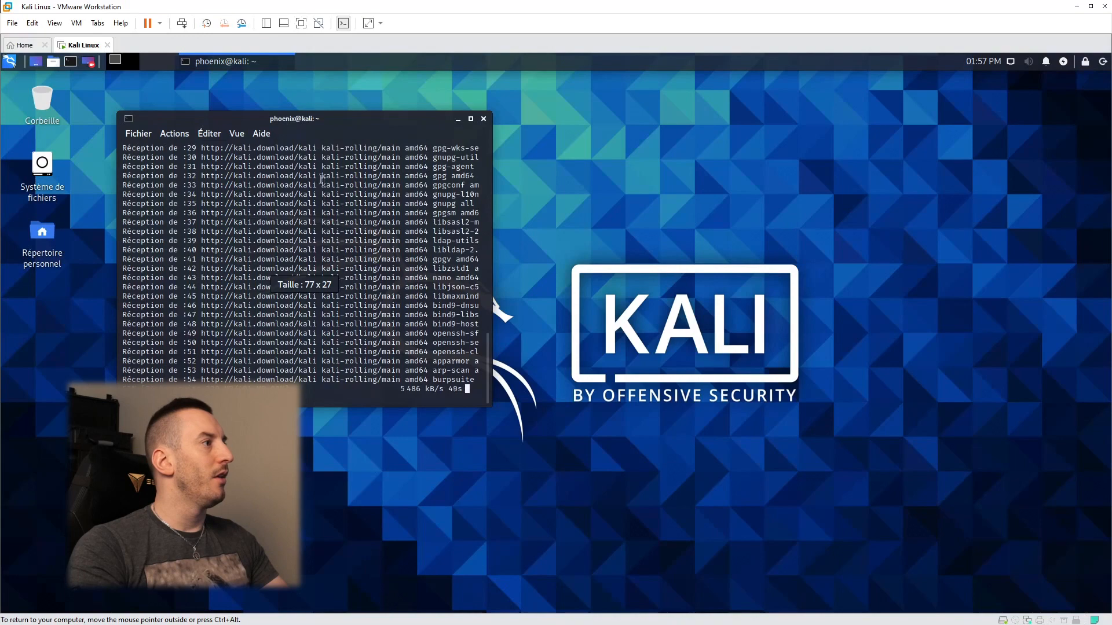
left_click_drag(355, 118, 829, 79)
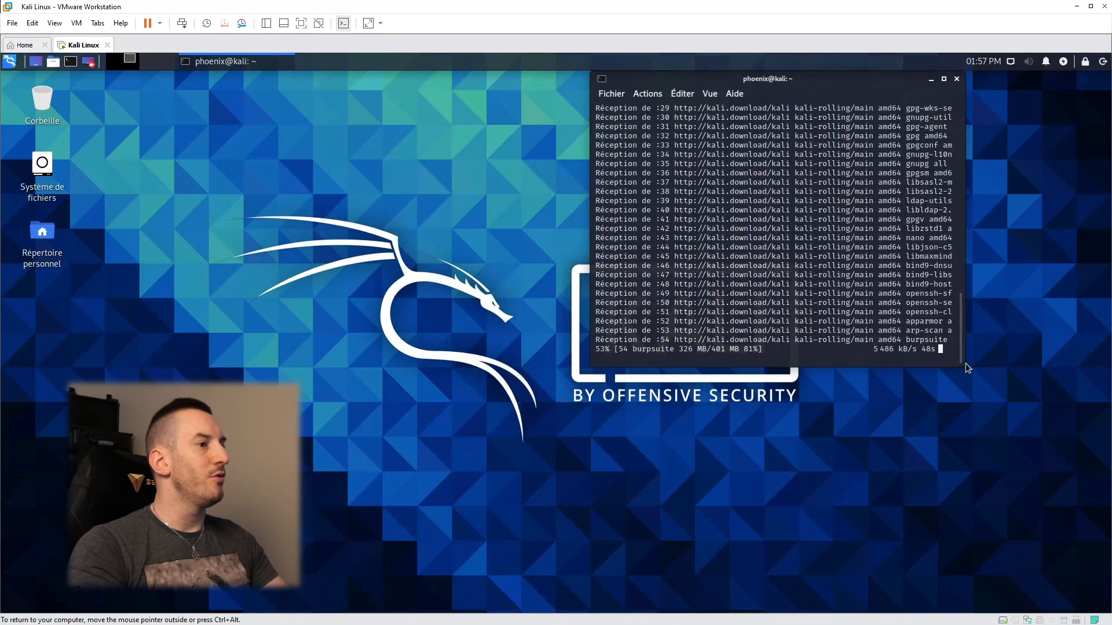
left_click_drag(961, 362, 1070, 458)
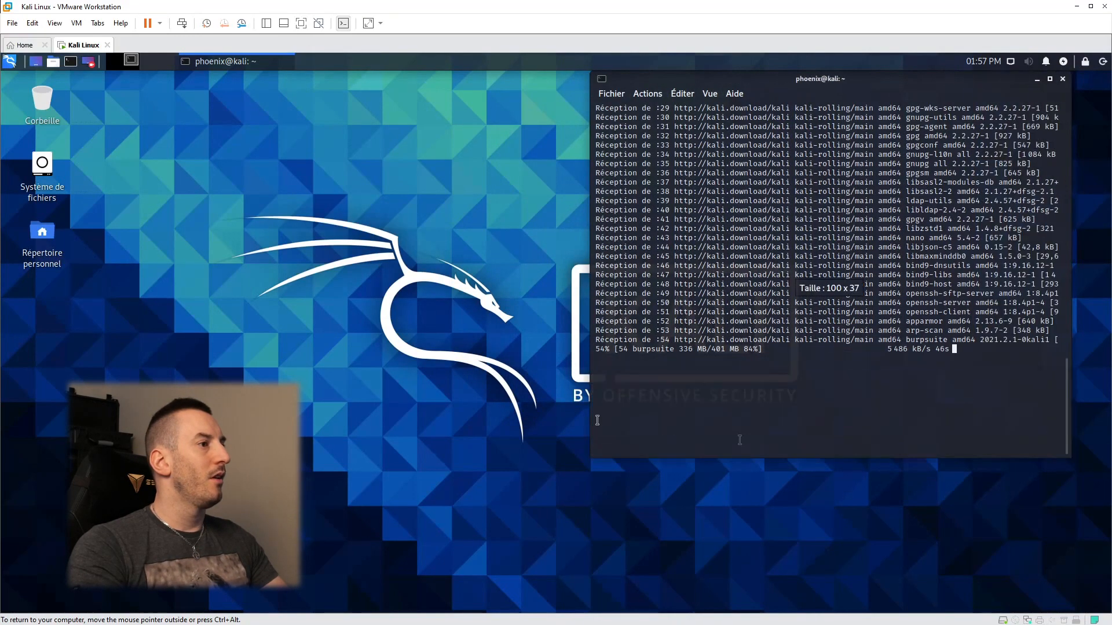
Step: Browse the Applications menu categories from information gathering through reverse engineering
left_click(10, 61)
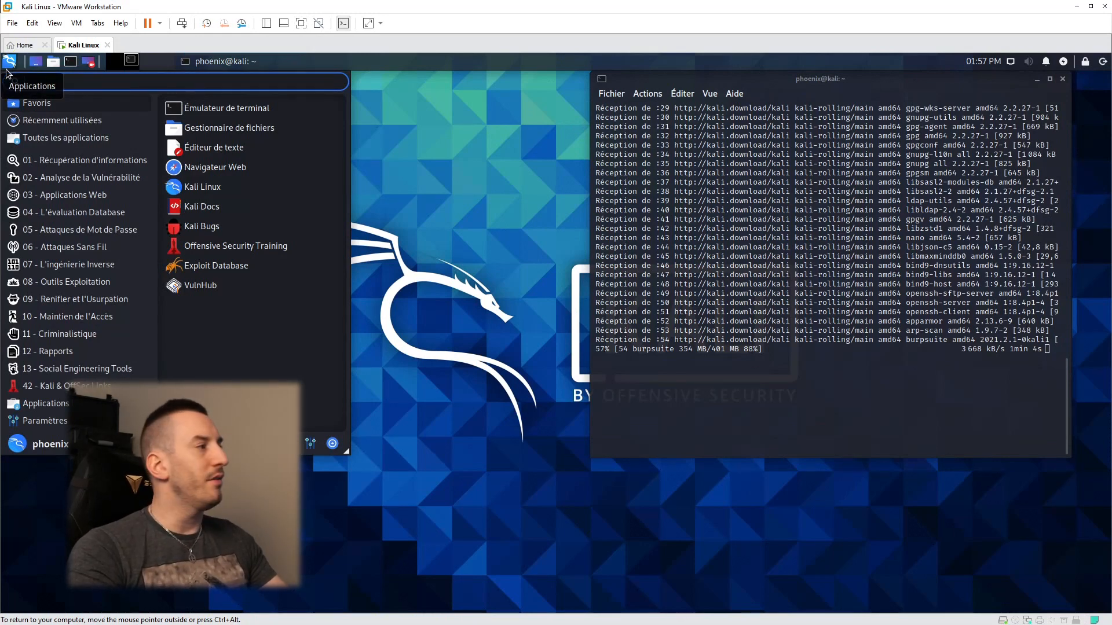
left_click(65, 166)
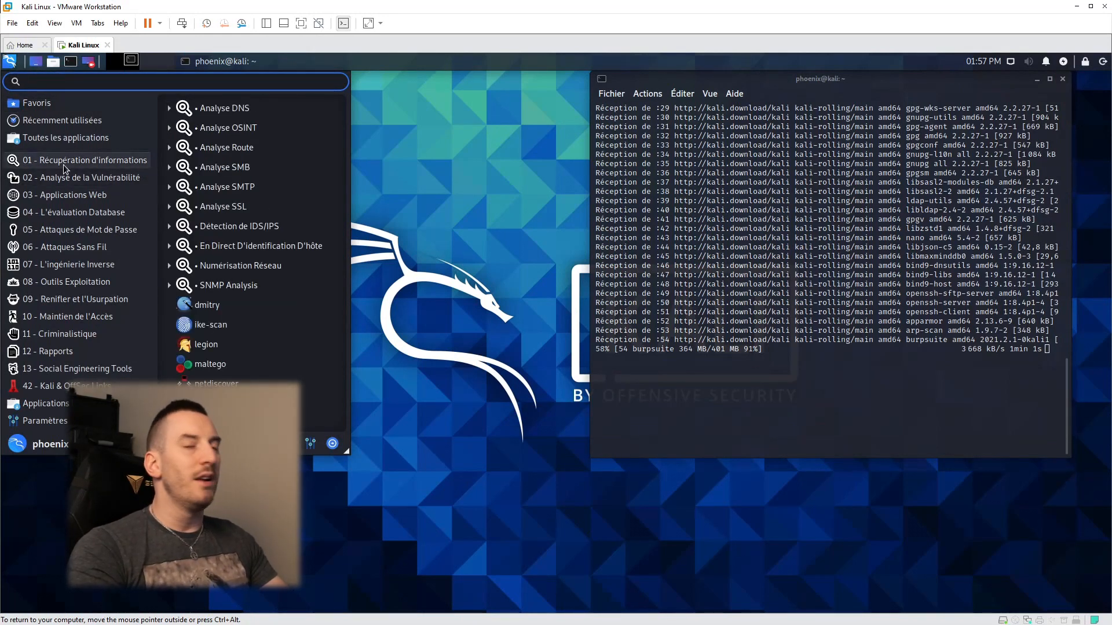
left_click(70, 177)
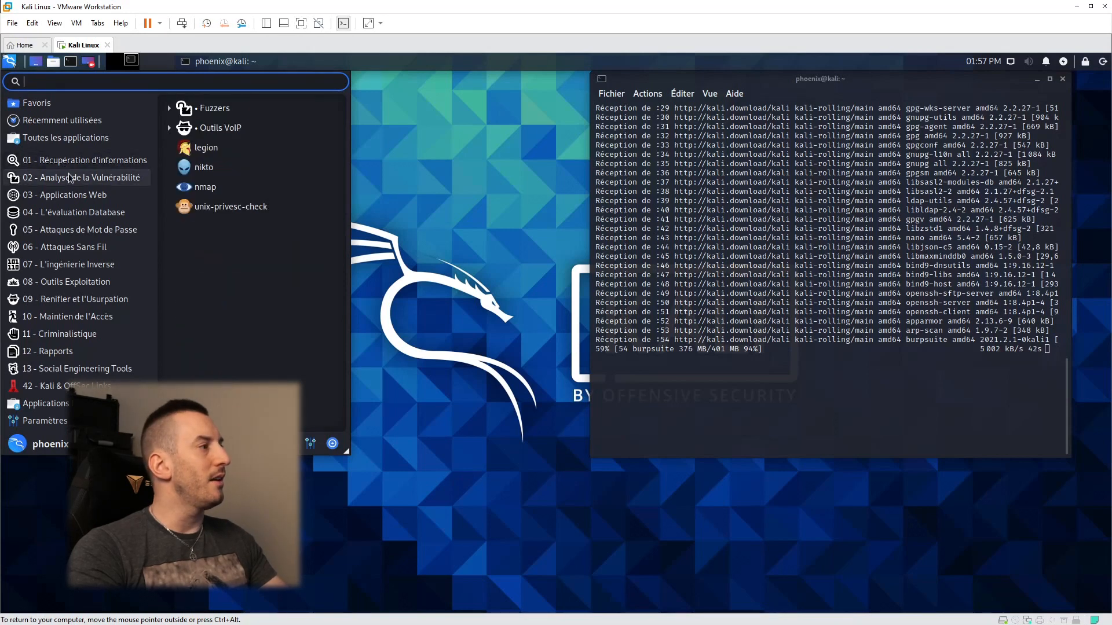
left_click(71, 192)
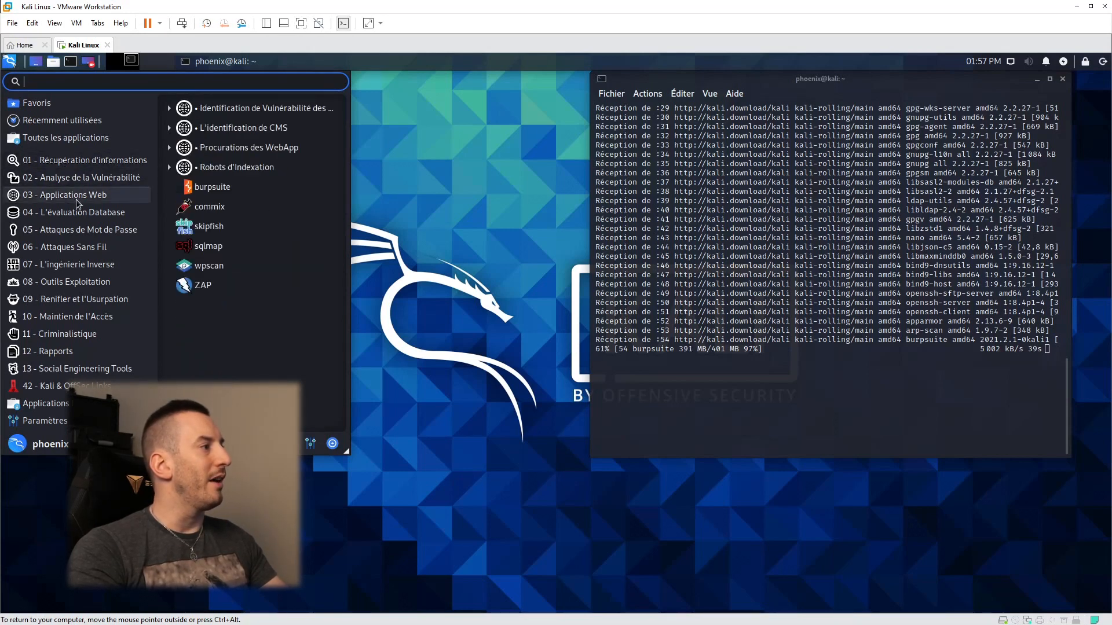
left_click(85, 215)
left_click(87, 229)
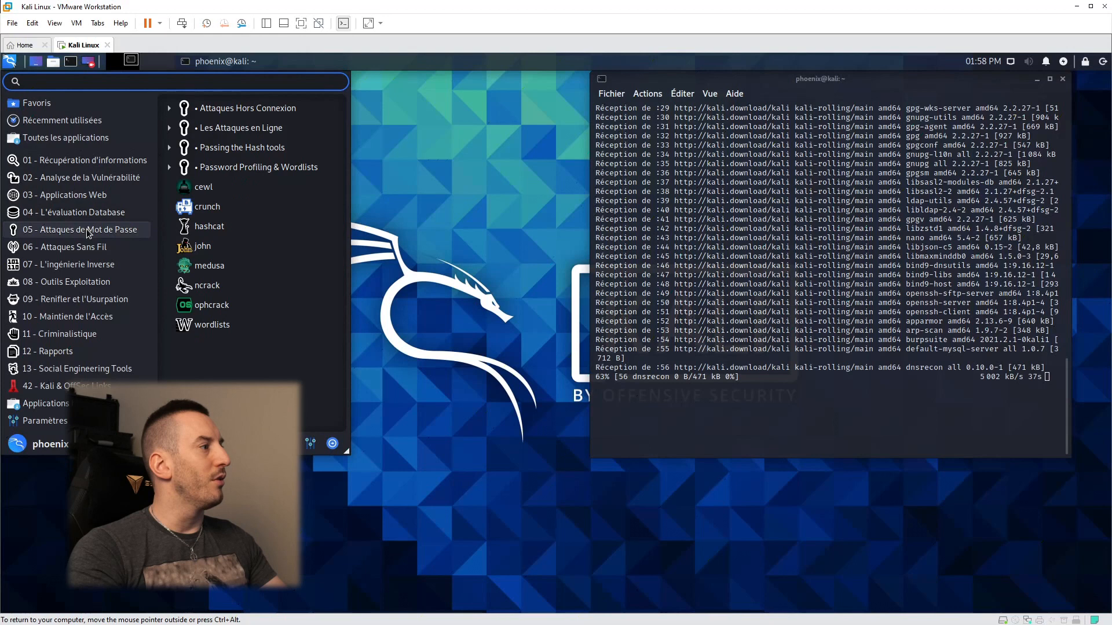
left_click(88, 246)
left_click(119, 265)
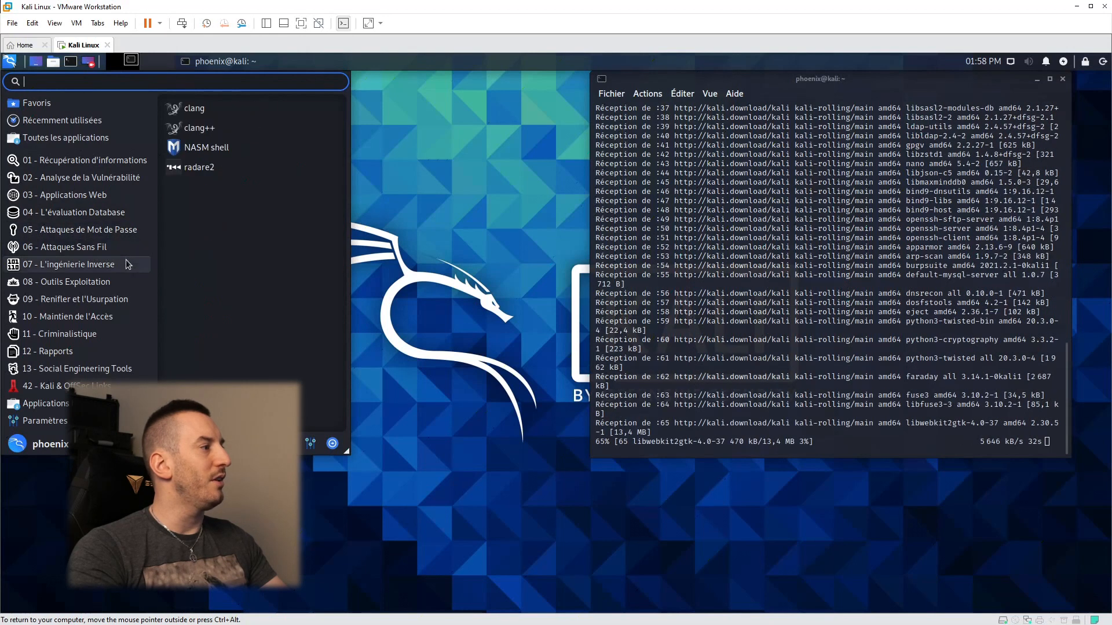
Step: Browse the exploitation, sniffing, maintaining access, forensics, reporting and social engineering categories
left_click(99, 283)
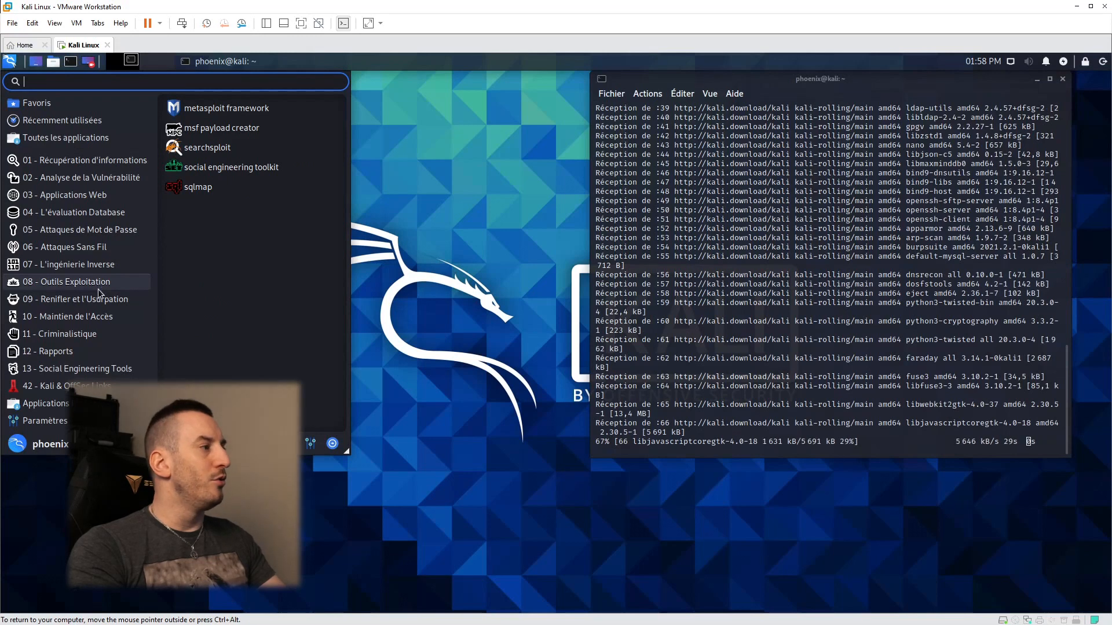
left_click(107, 300)
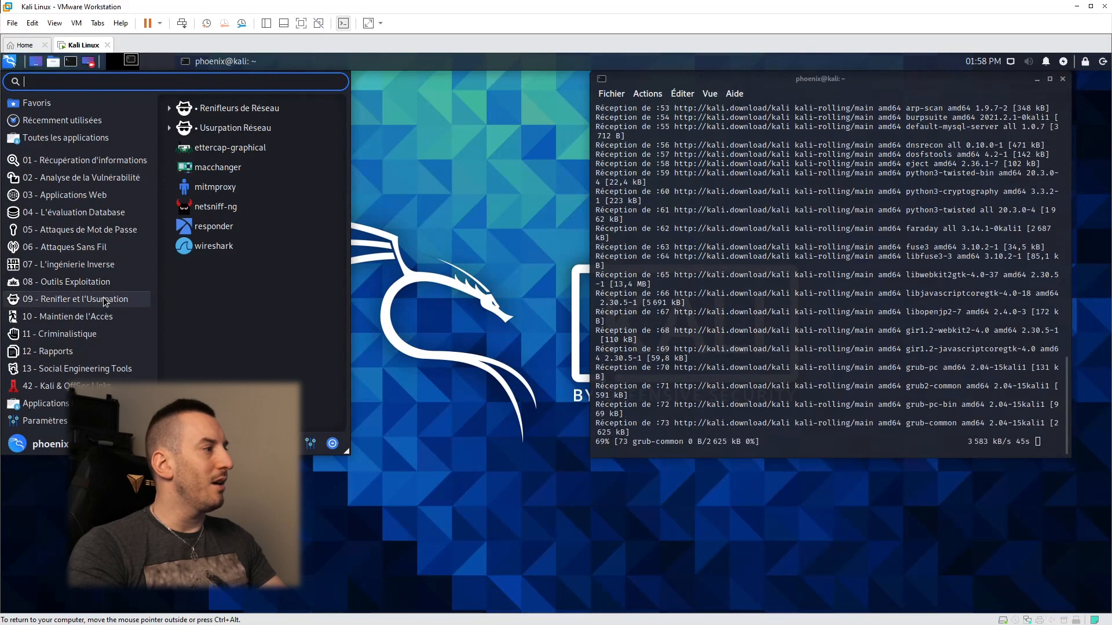
left_click(102, 318)
left_click(99, 335)
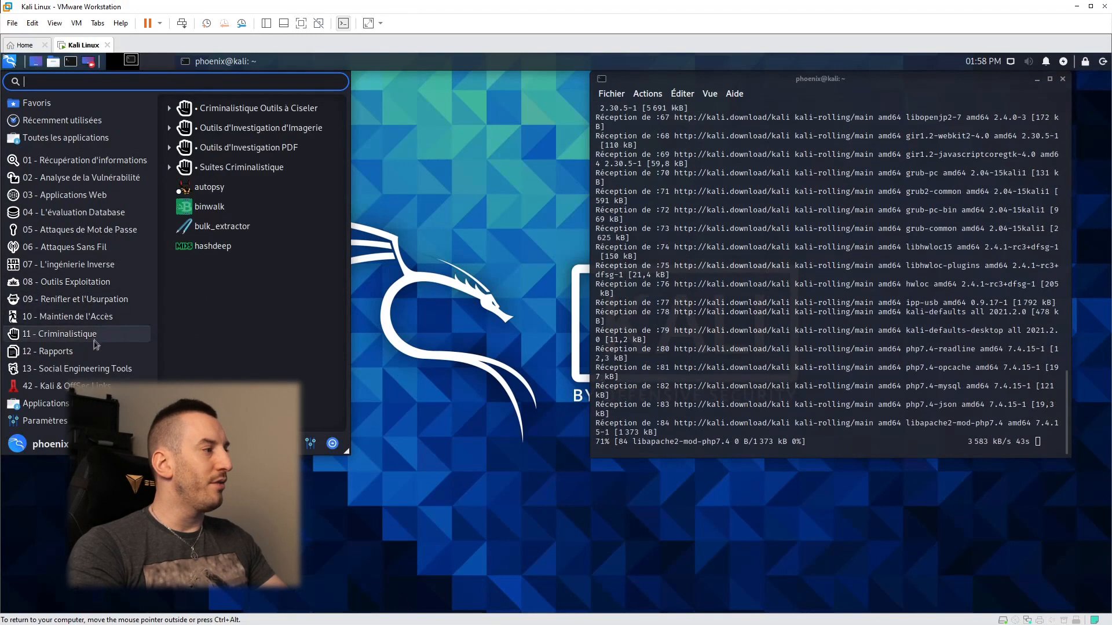
left_click(106, 347)
left_click(99, 341)
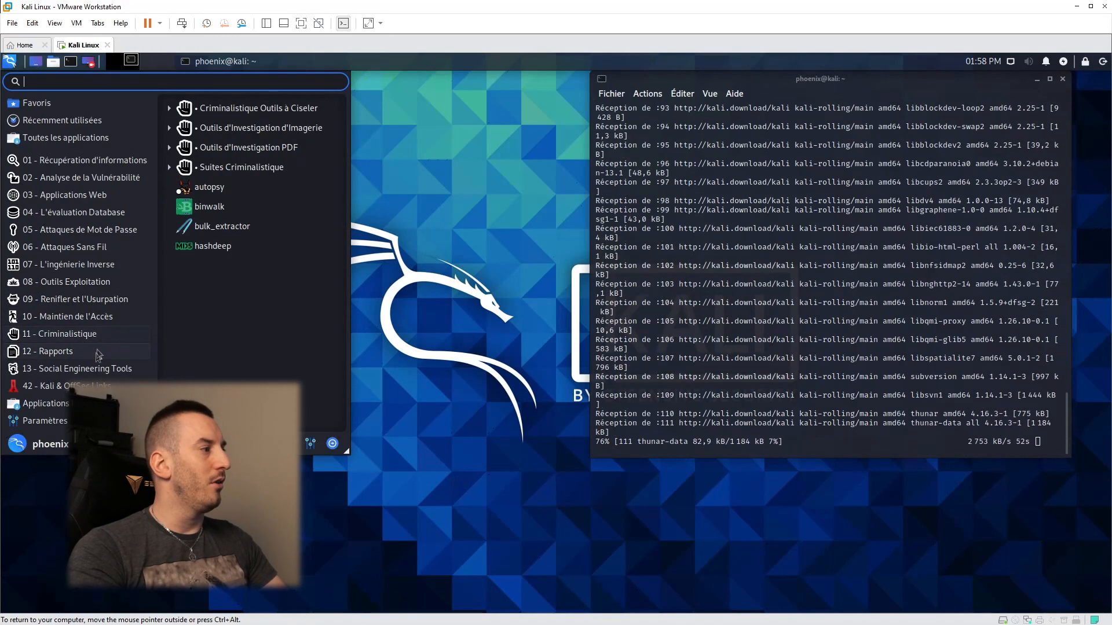
left_click(95, 362)
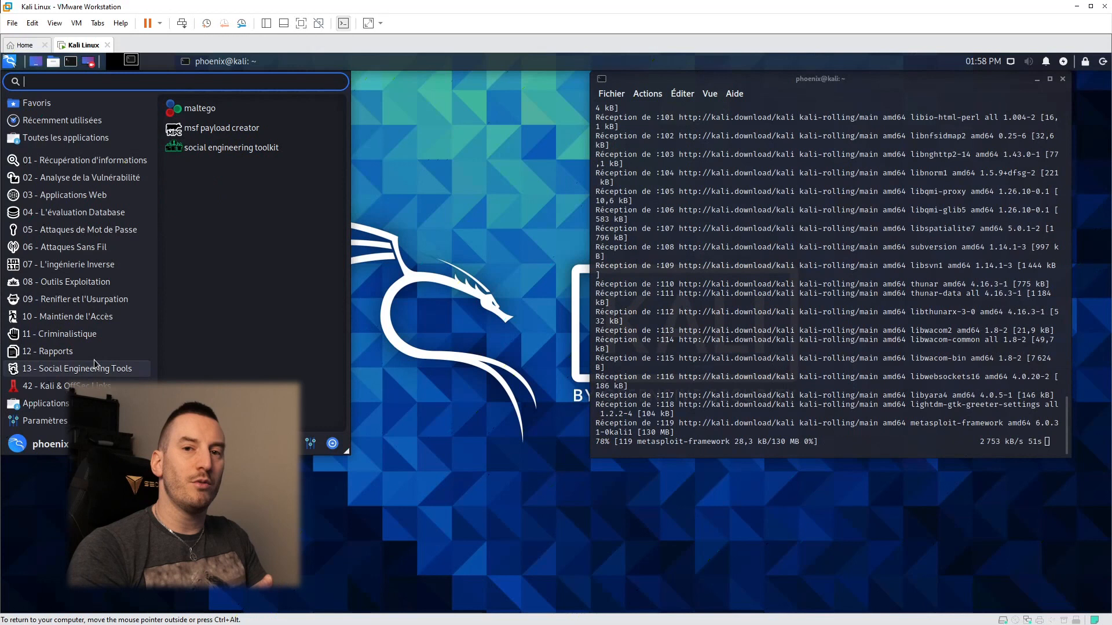